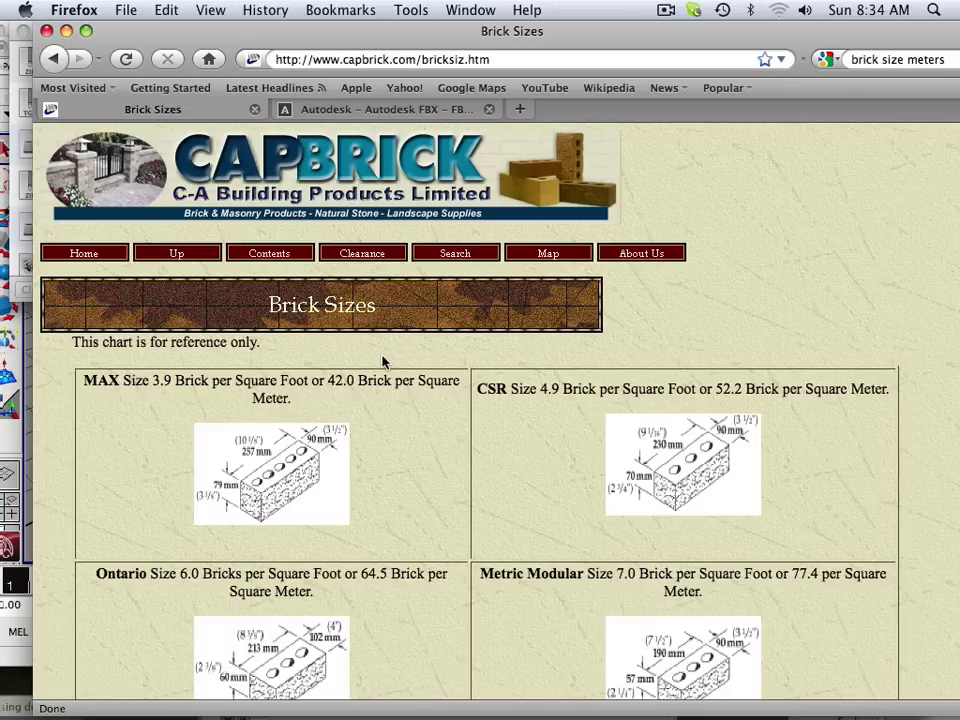
- Copy the MAX brick (257 × 90 × 79 mm) diagram image from the capbrick.com Brick Sizes chart
scroll(384, 362, down, 5)
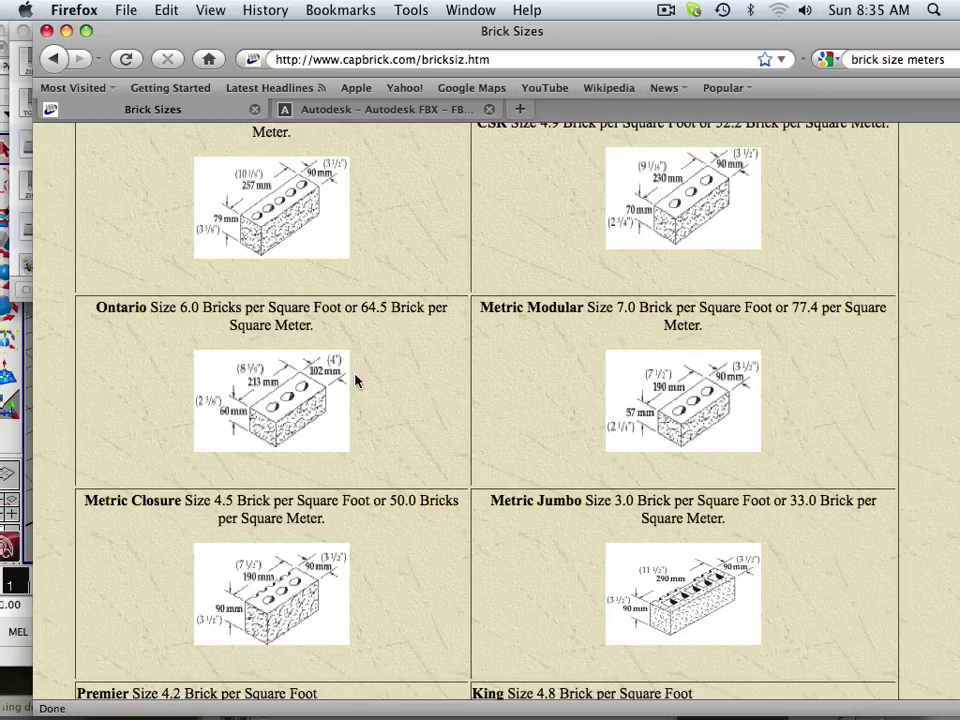
scroll(368, 373, up, 5)
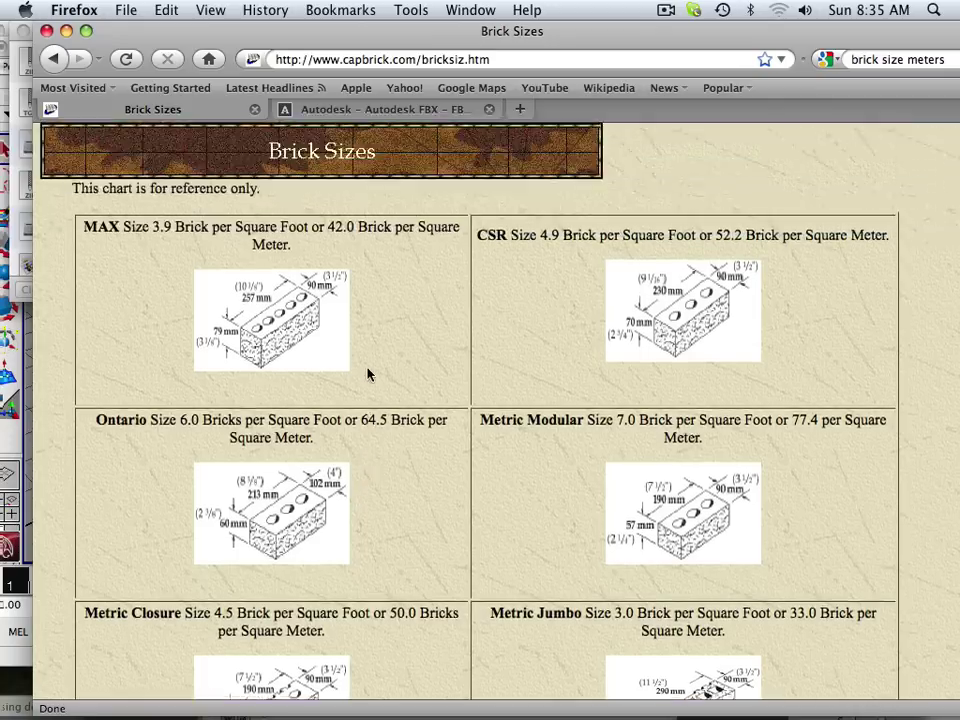
scroll(368, 373, down, 2)
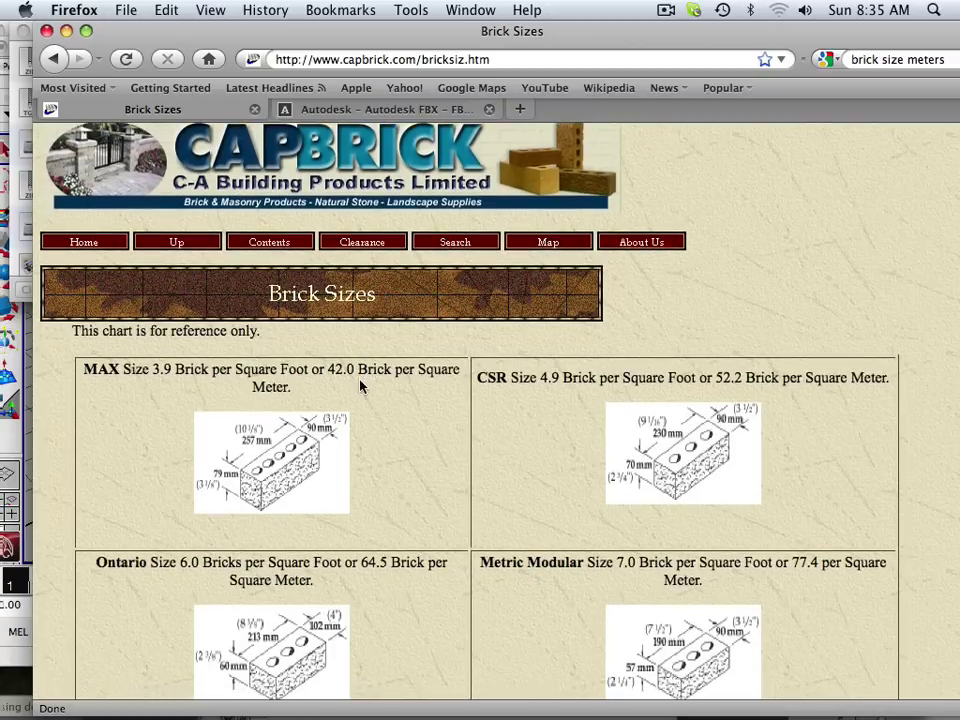
scroll(350, 386, down, 2)
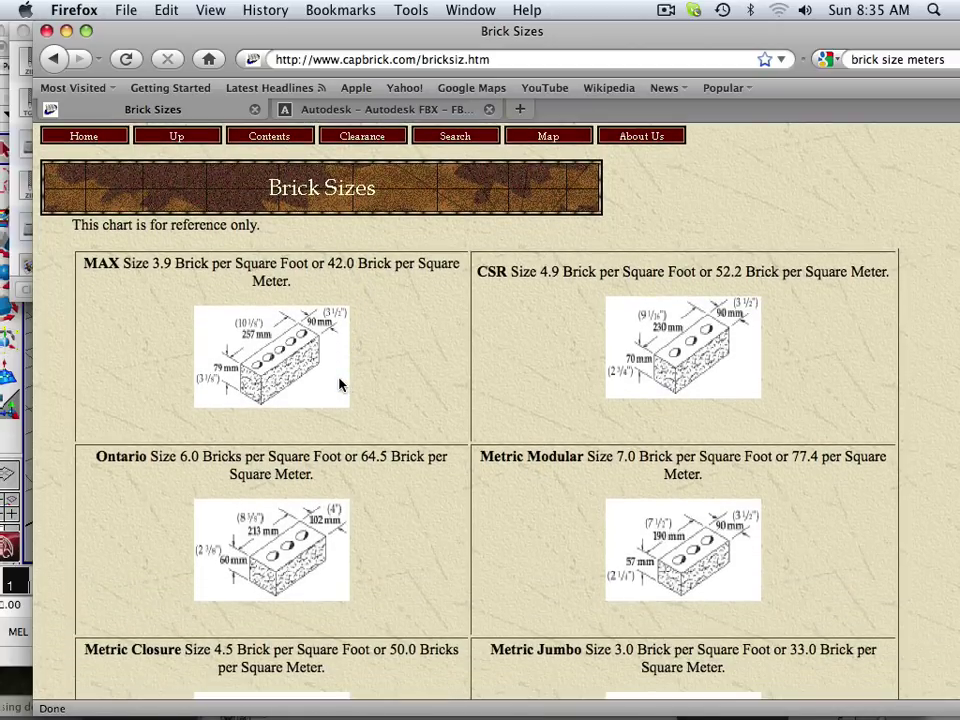
scroll(332, 390, down, 3)
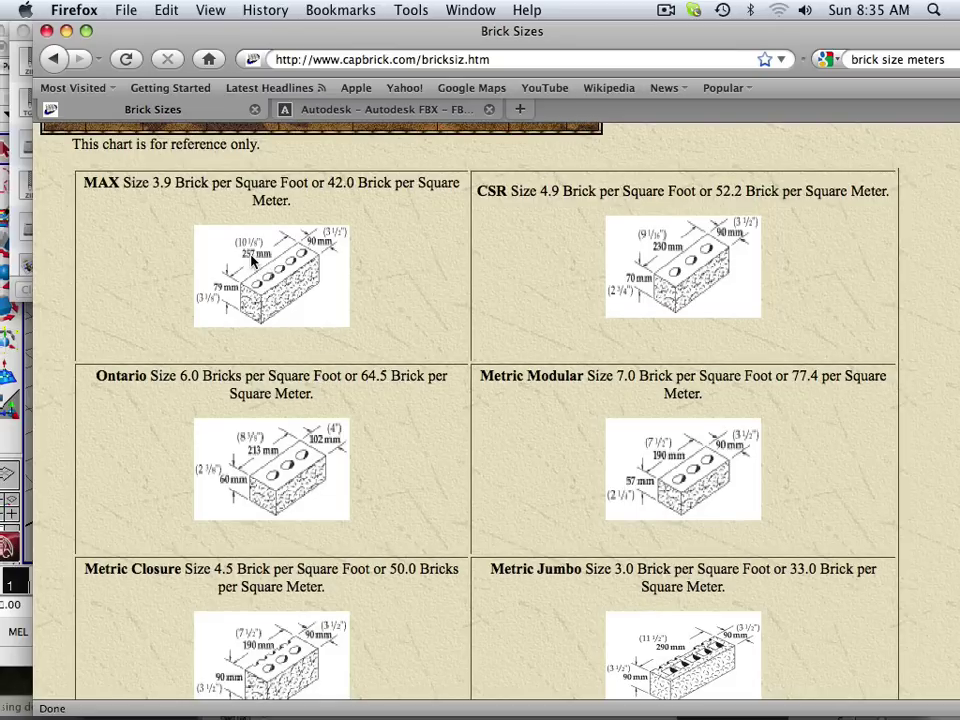
right_click(298, 284)
click(336, 307)
- Start a new Photoshop document and set its size units to pixels
mouse_move(93, 712)
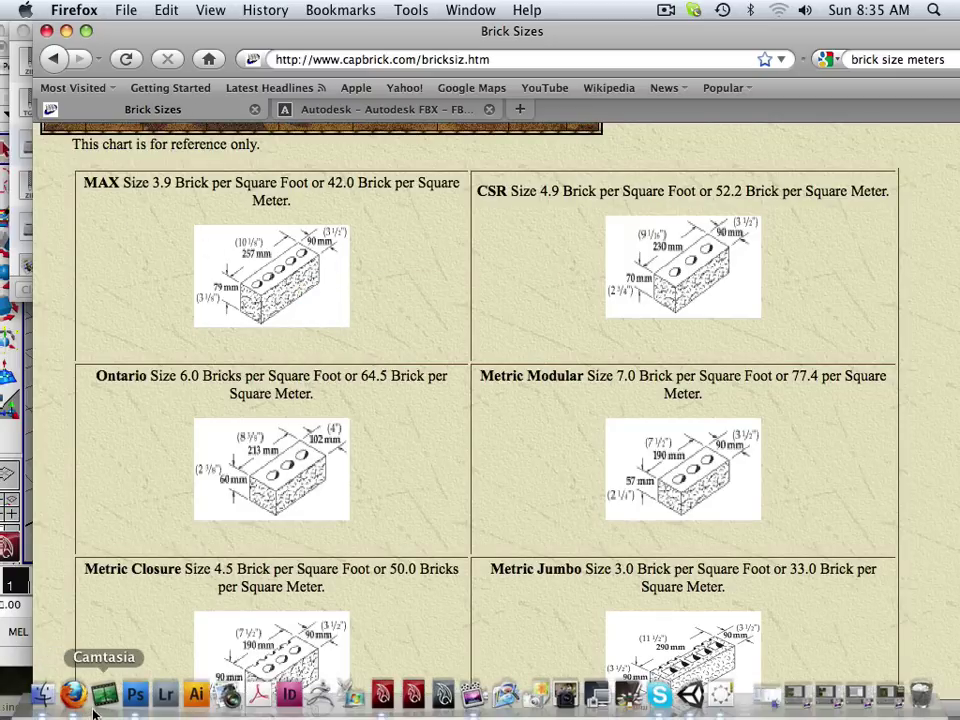
click(135, 693)
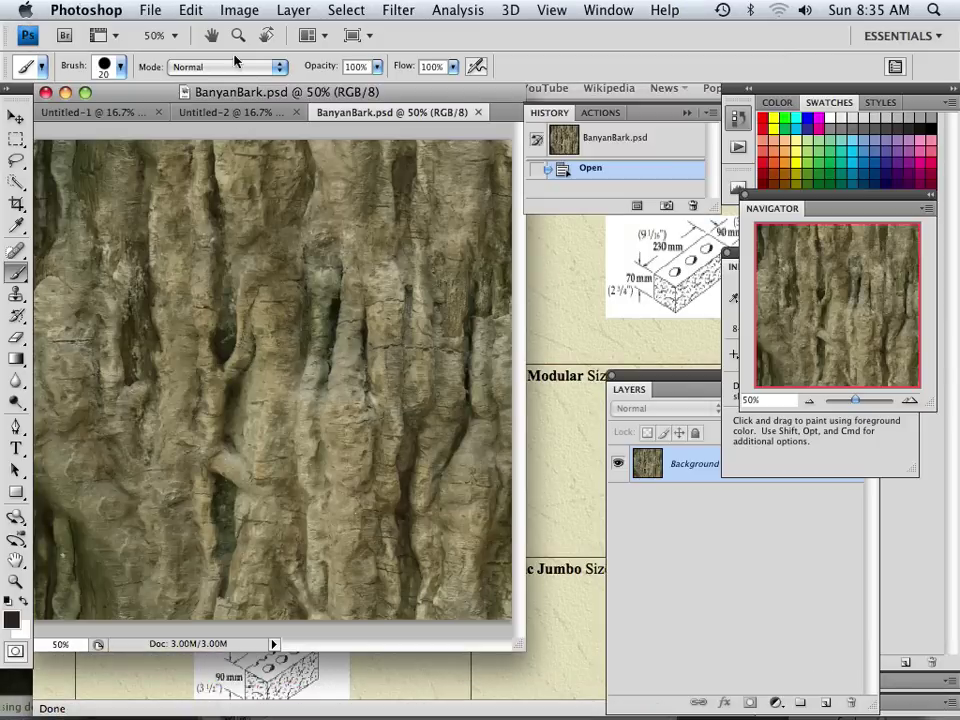
click(150, 10)
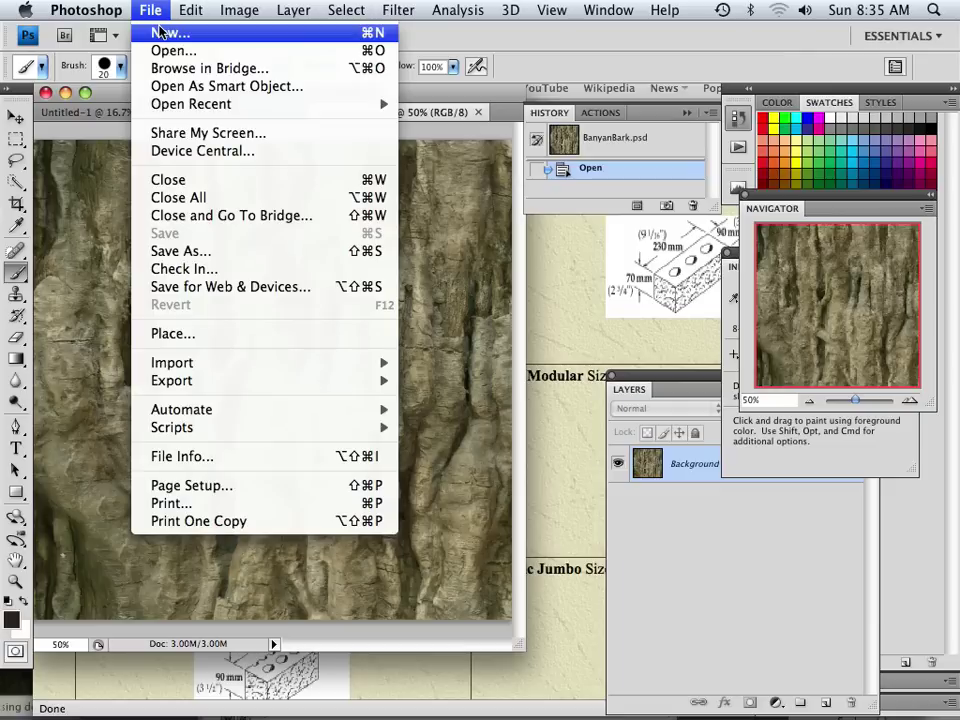
click(159, 32)
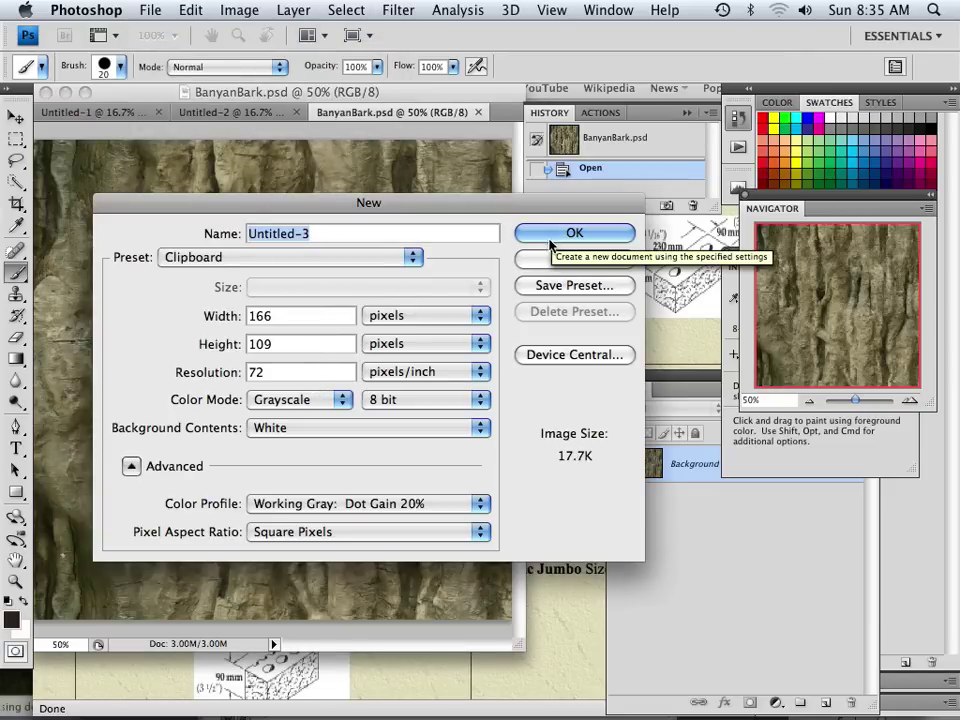
click(404, 322)
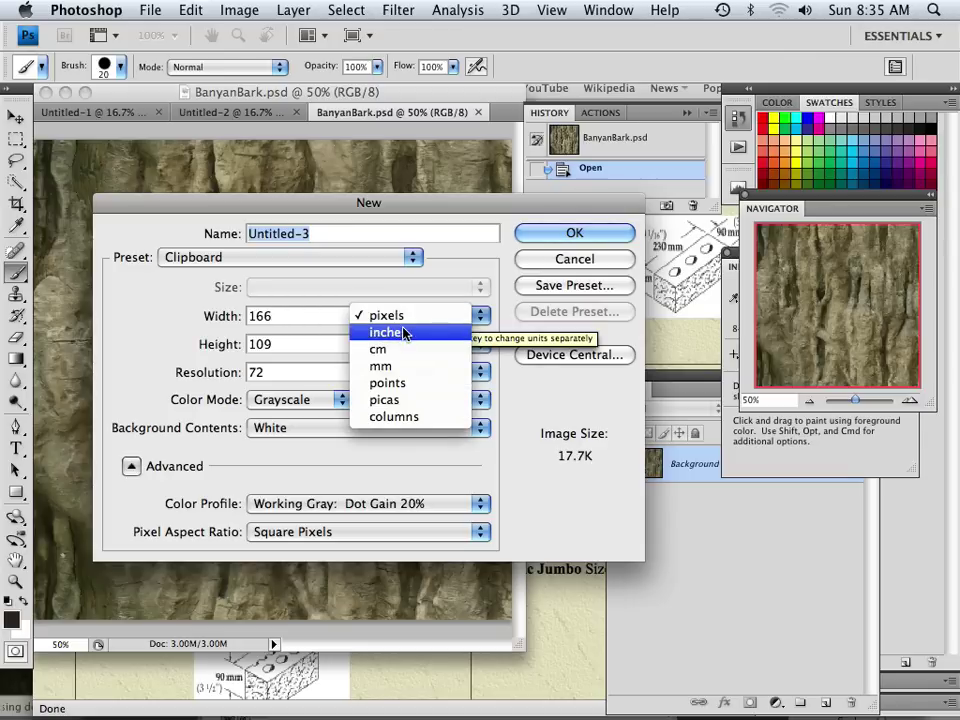
click(413, 262)
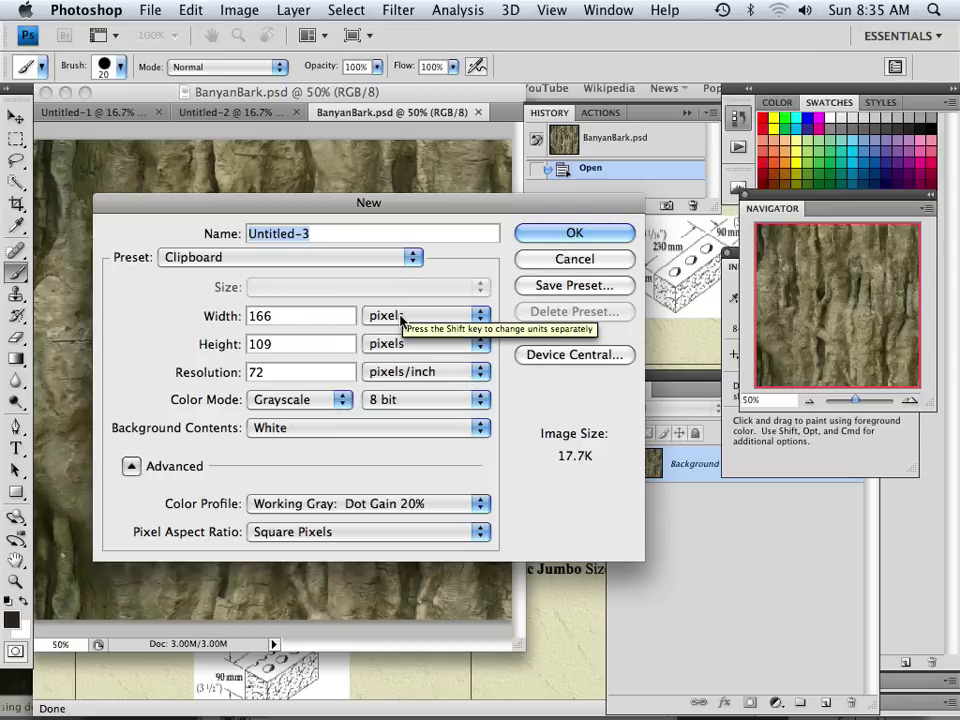
click(402, 318)
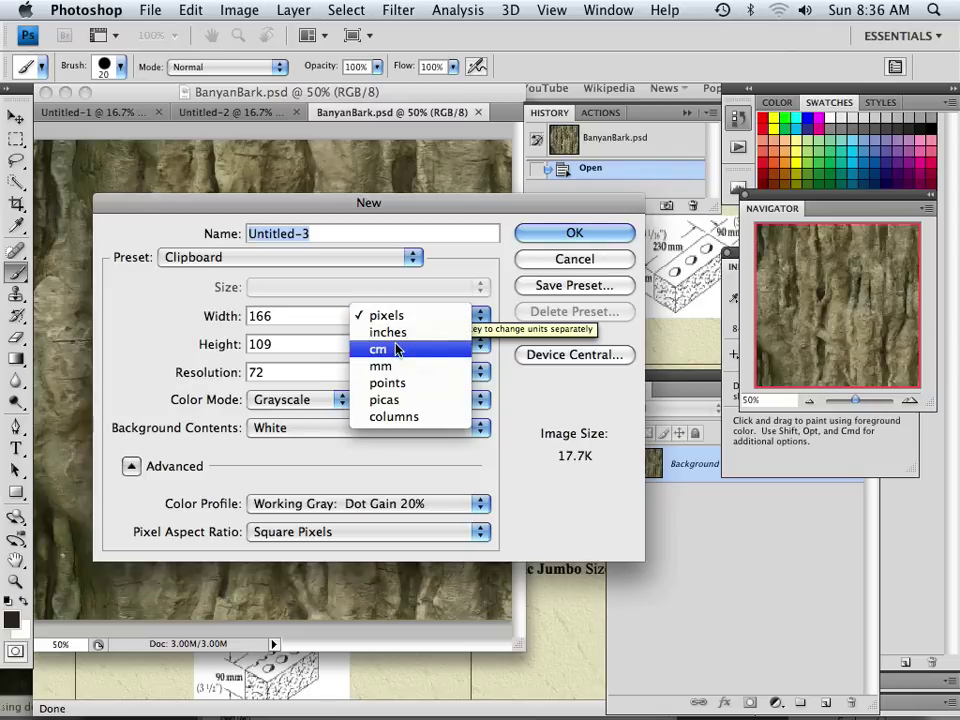
click(400, 343)
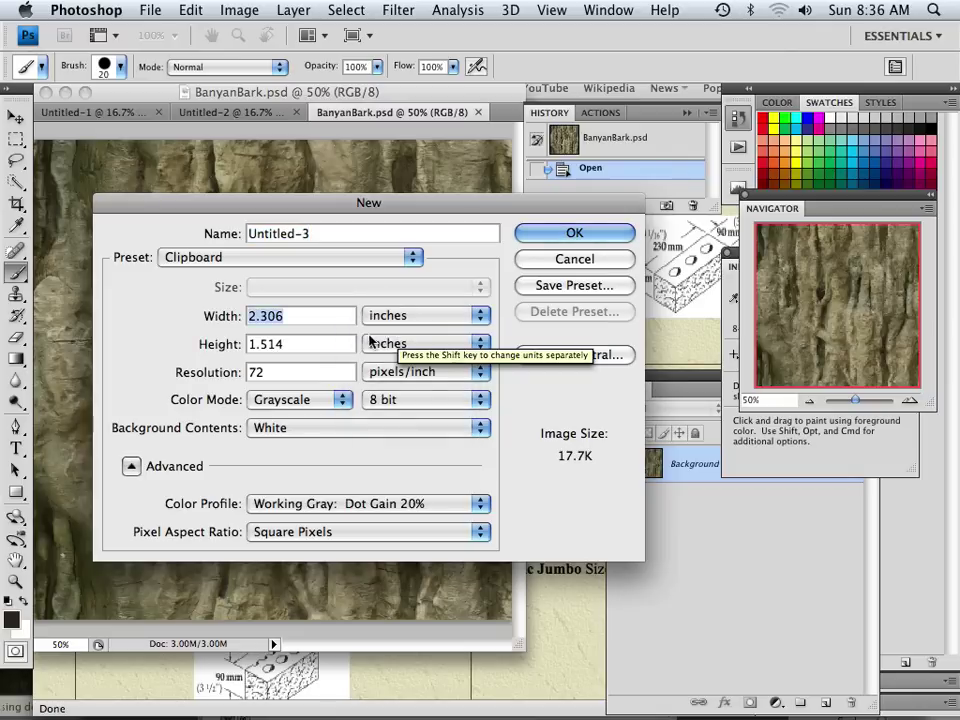
drag(321, 320, 217, 311)
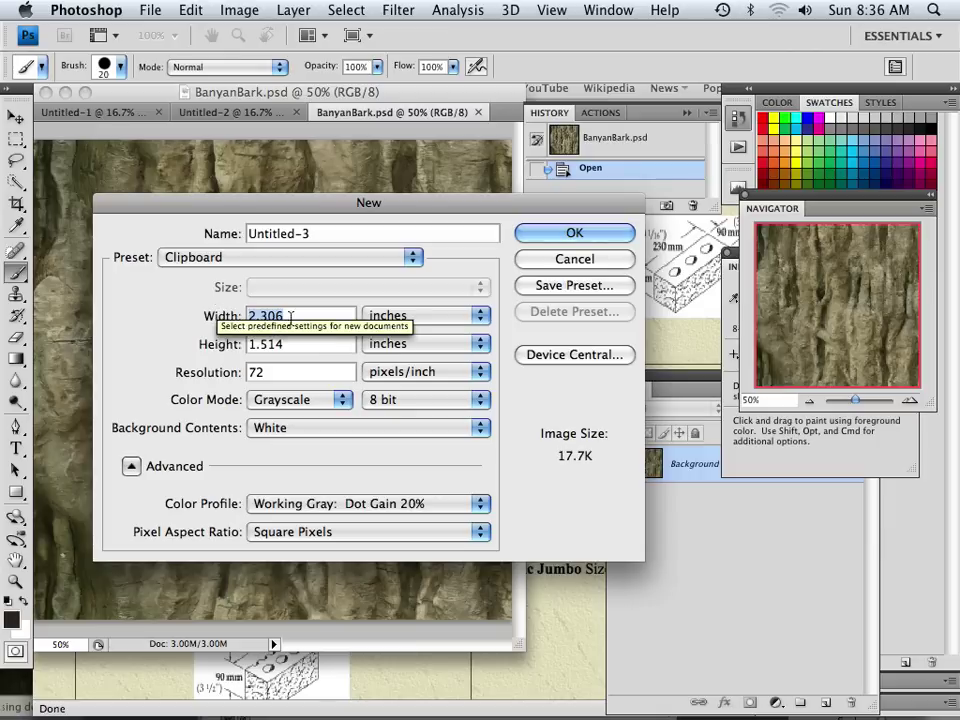
click(410, 315)
click(390, 298)
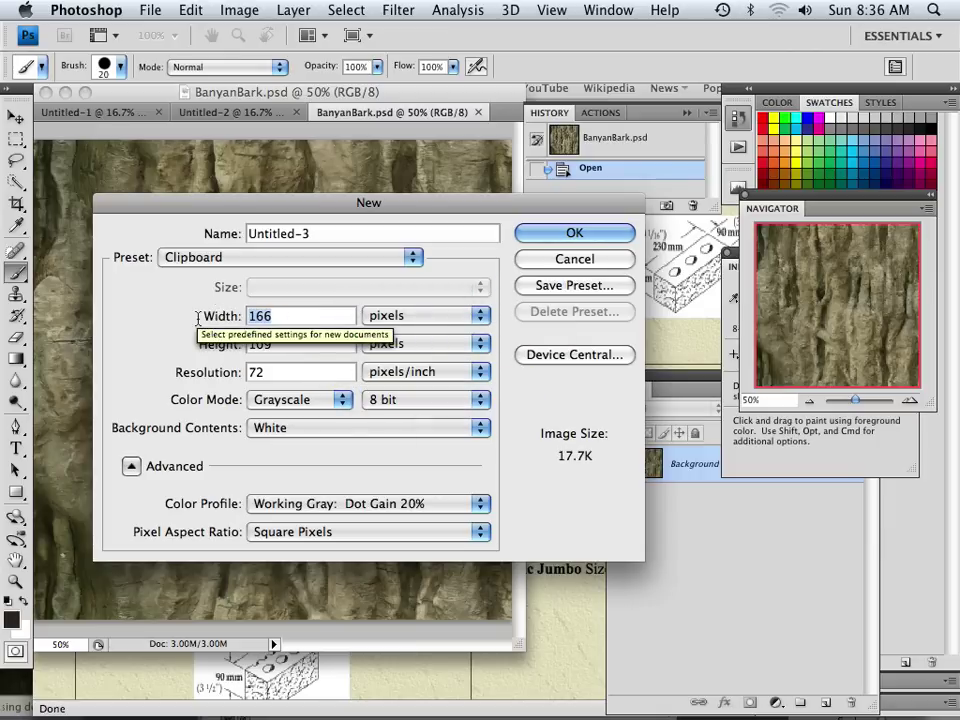
- Make the new document 1024 × 1024 pixels in RGB Color and create it
text(1024)
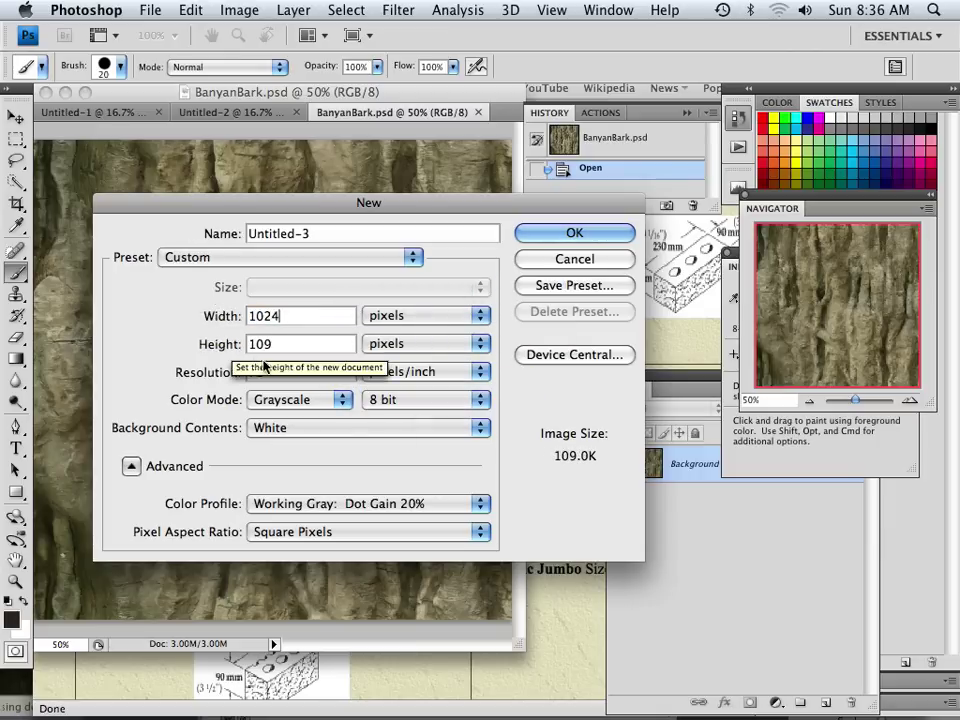
key(Tab)
text(1)
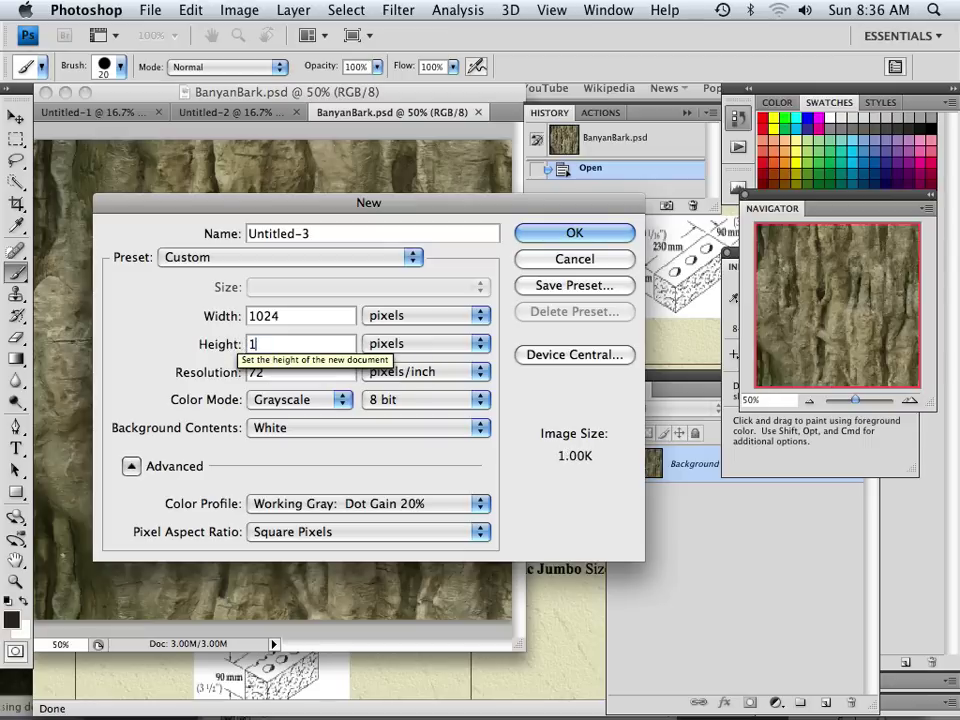
text(024)
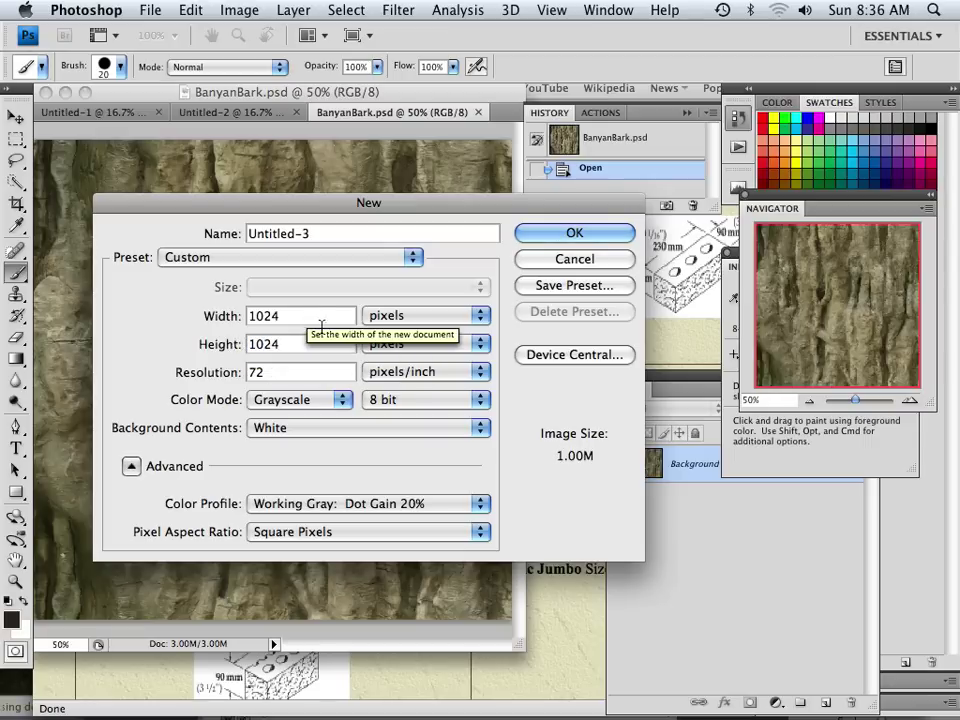
click(332, 399)
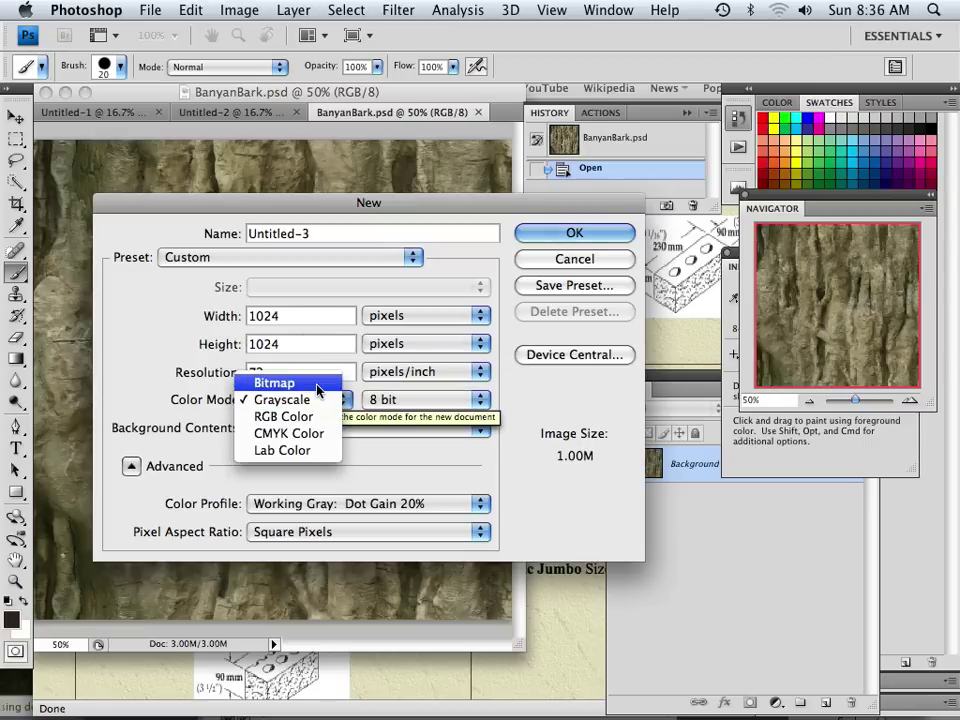
click(286, 416)
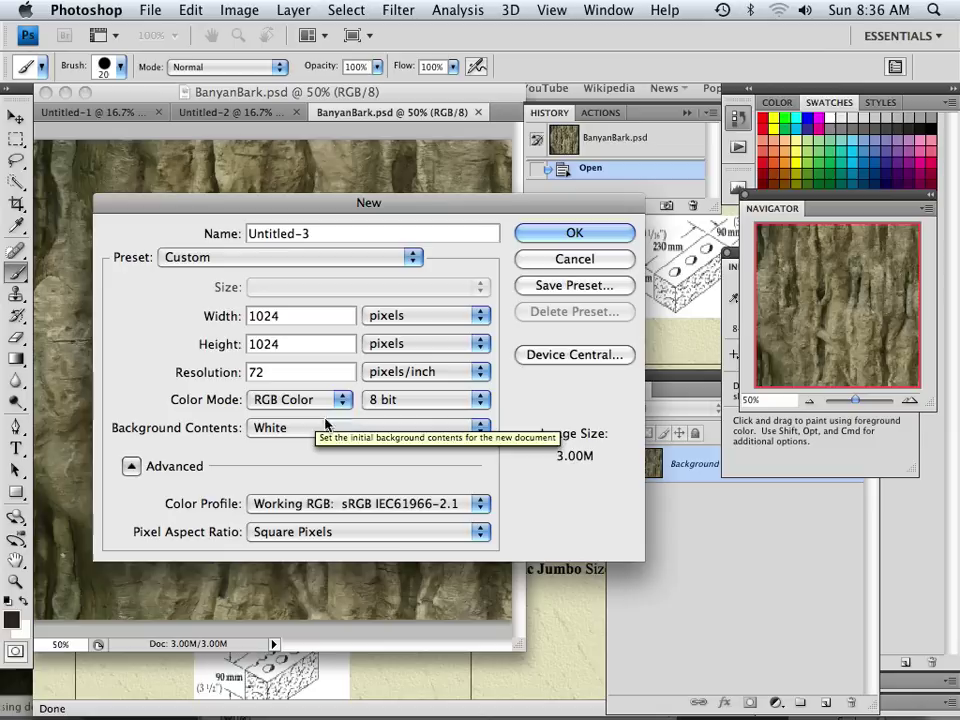
click(549, 231)
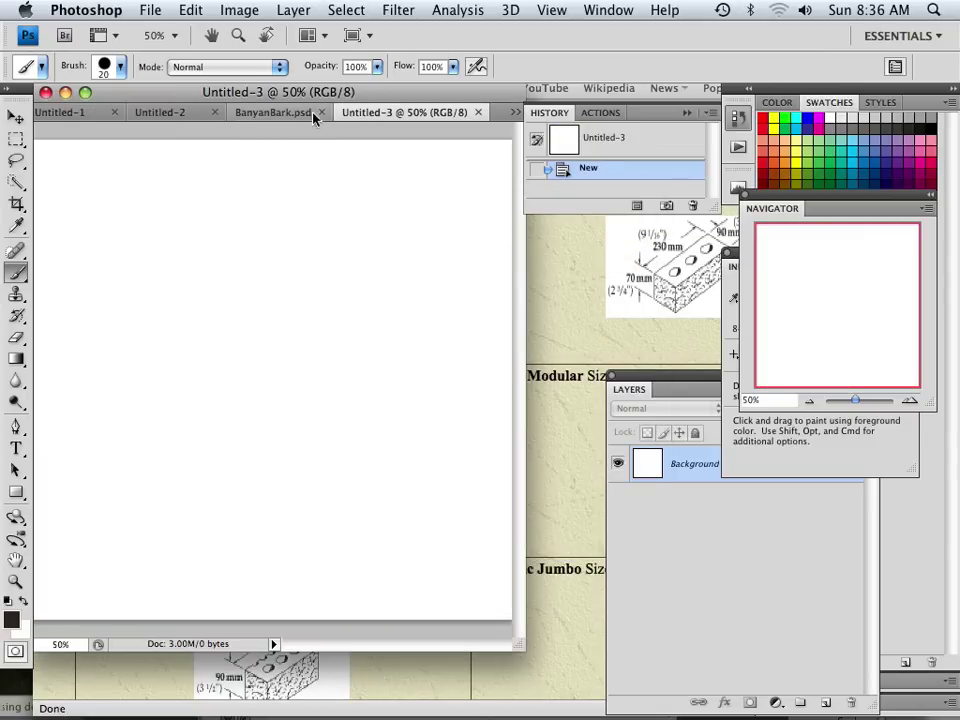
- Paste the brick diagram into Untitled-3 as Layer 1 and move it up and right
drag(210, 90, 244, 91)
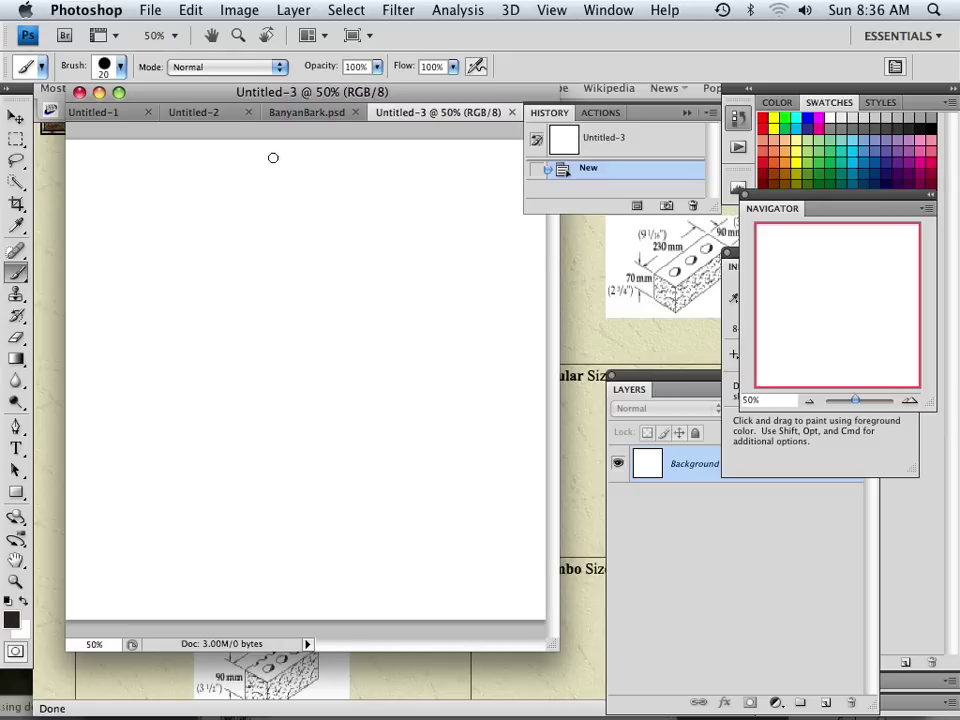
click(192, 10)
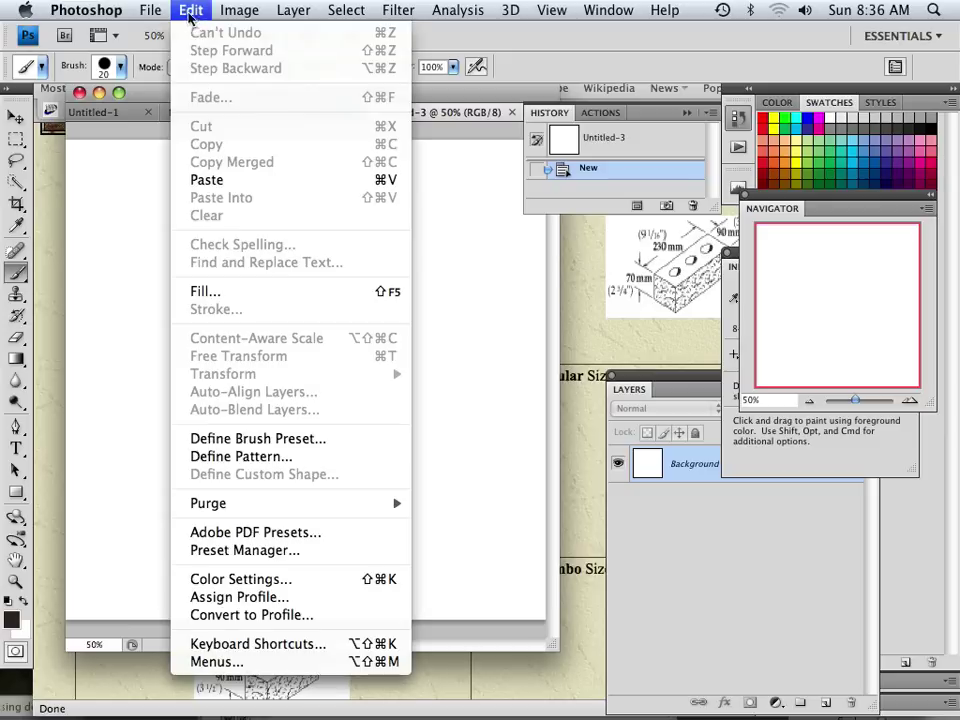
click(200, 174)
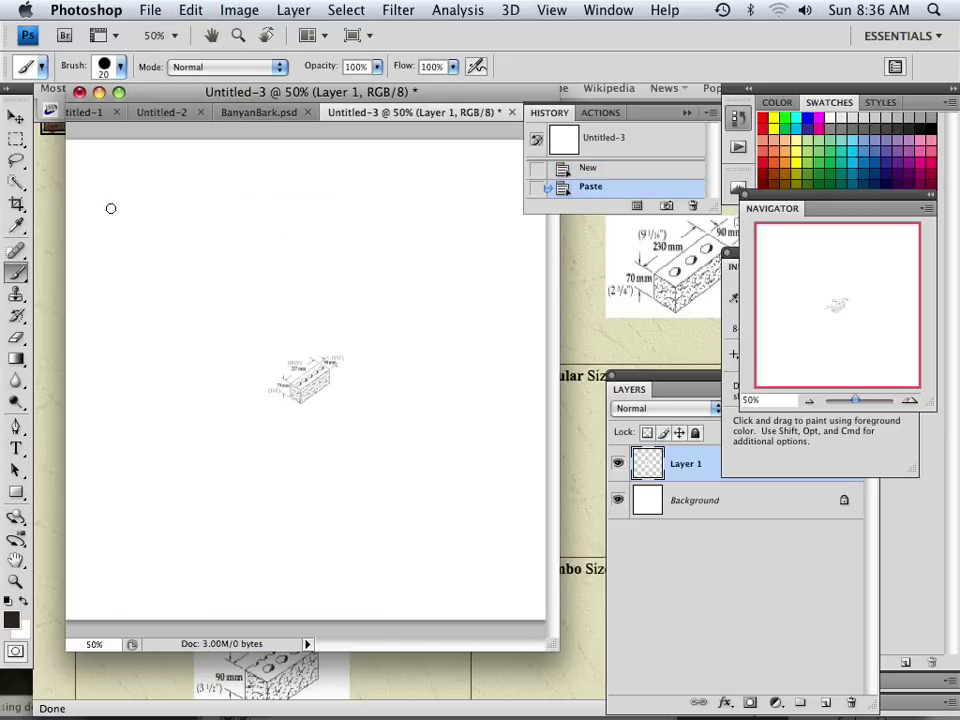
click(16, 117)
drag(340, 404, 432, 262)
drag(855, 401, 853, 401)
- Turn on View > Rulers and set the ruler units to millimeters
click(552, 11)
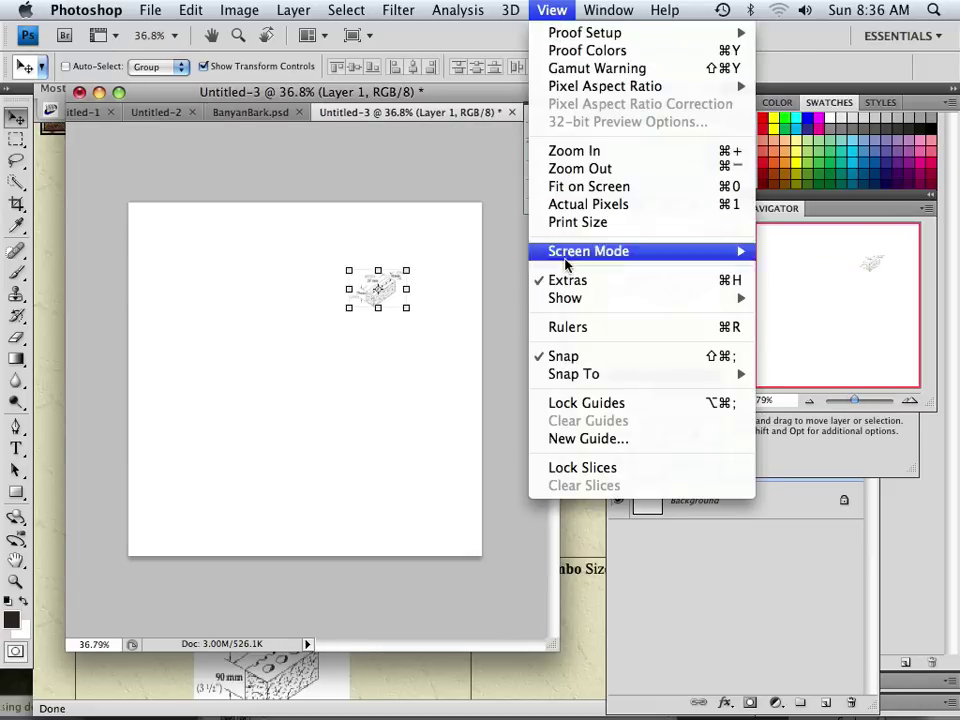
mouse_move(574, 299)
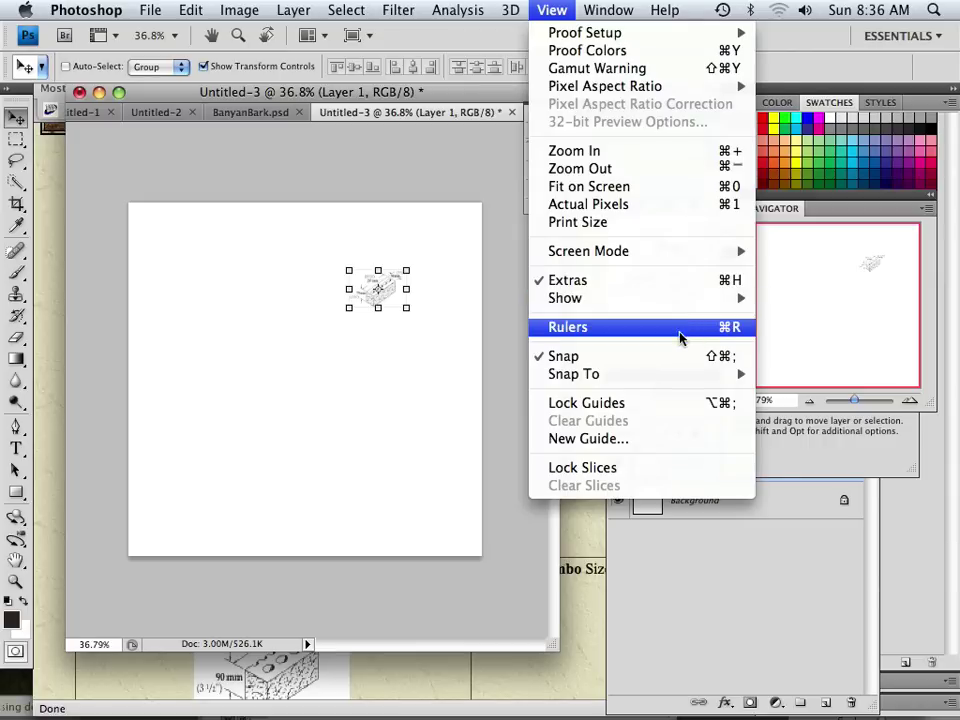
click(682, 330)
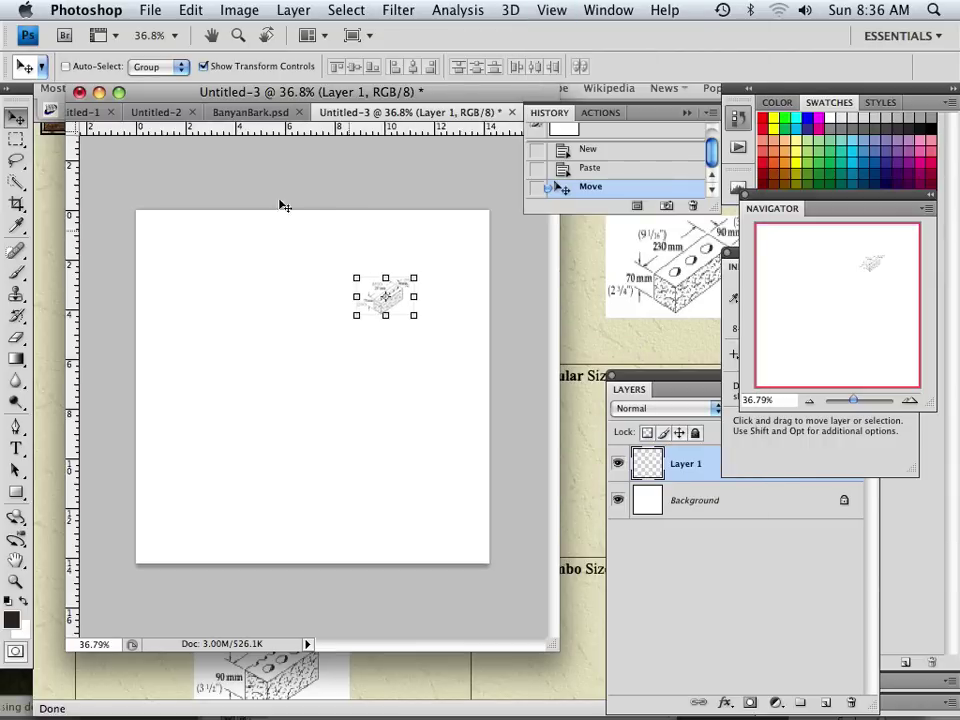
mouse_move(70, 130)
mouse_down()
mouse_move(80, 330)
mouse_move(79, 129)
mouse_up()
right_click(86, 132)
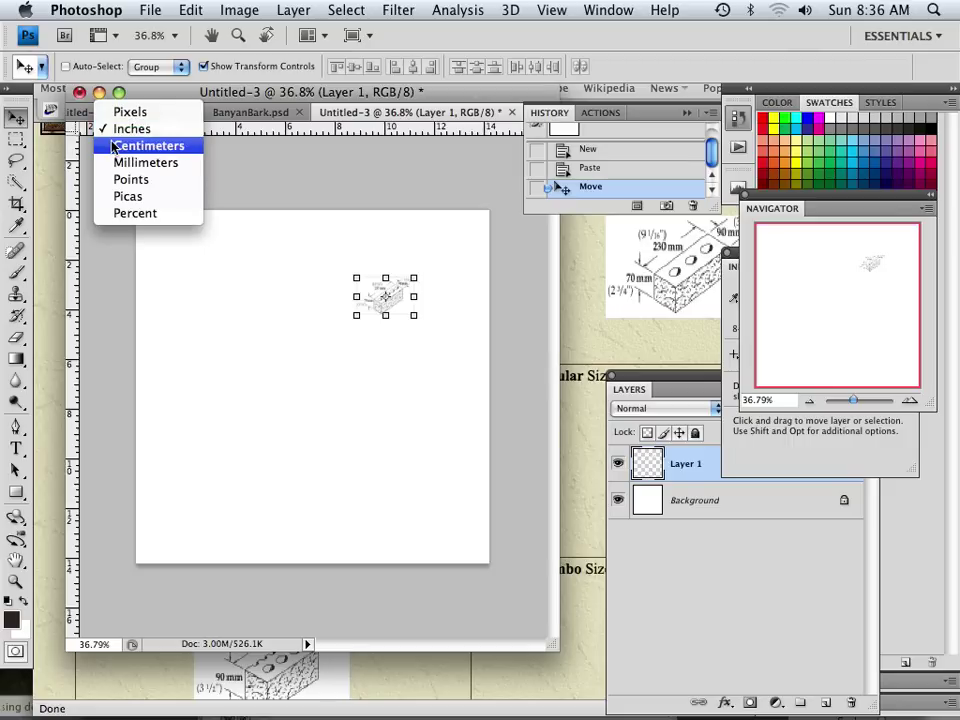
click(113, 147)
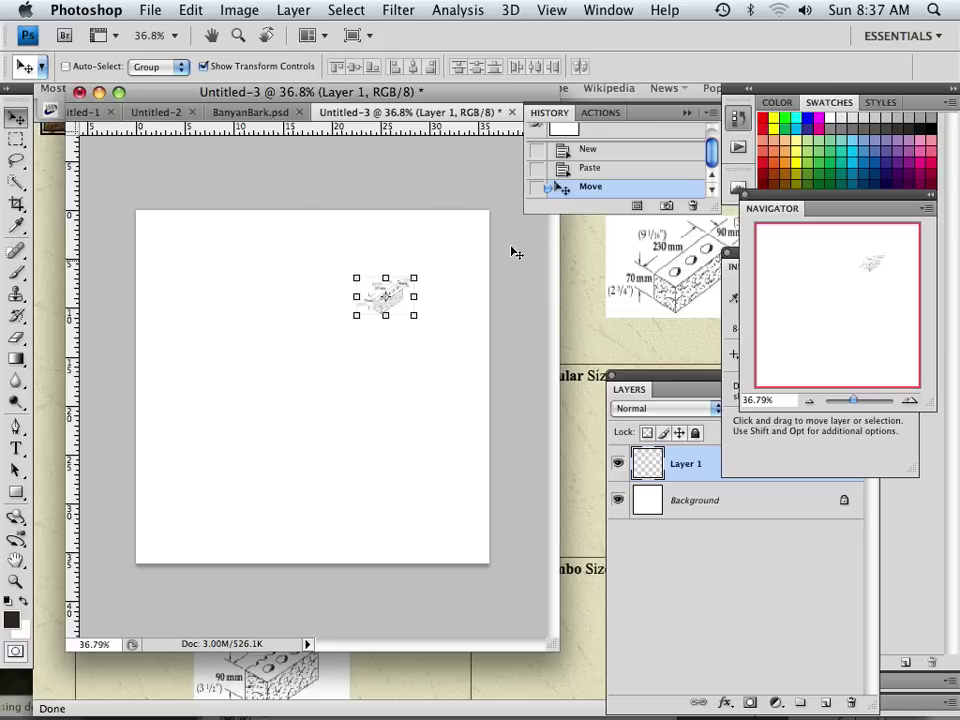
right_click(120, 128)
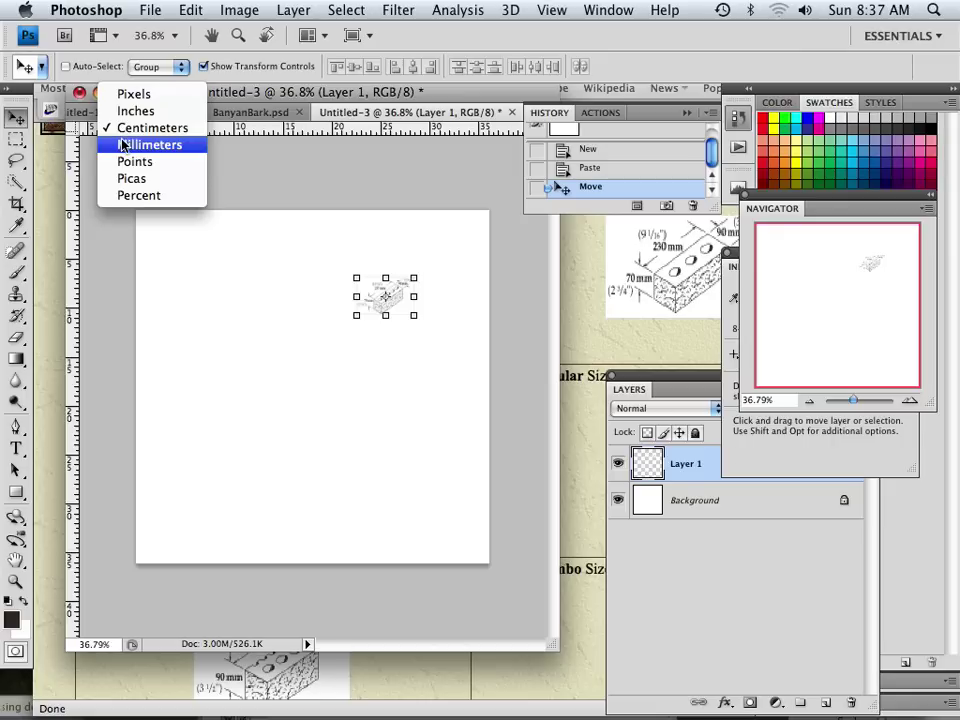
click(121, 144)
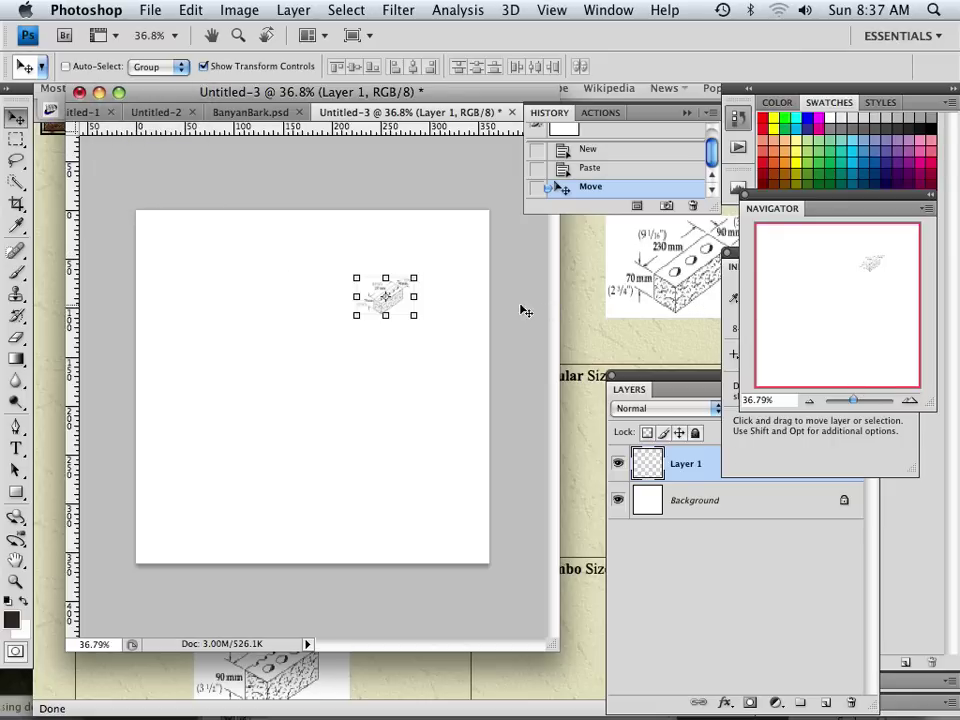
- Move the brick drawing down-left and set the Rectangular Marquee to Fixed Size style
drag(372, 345, 207, 498)
drag(856, 402, 863, 400)
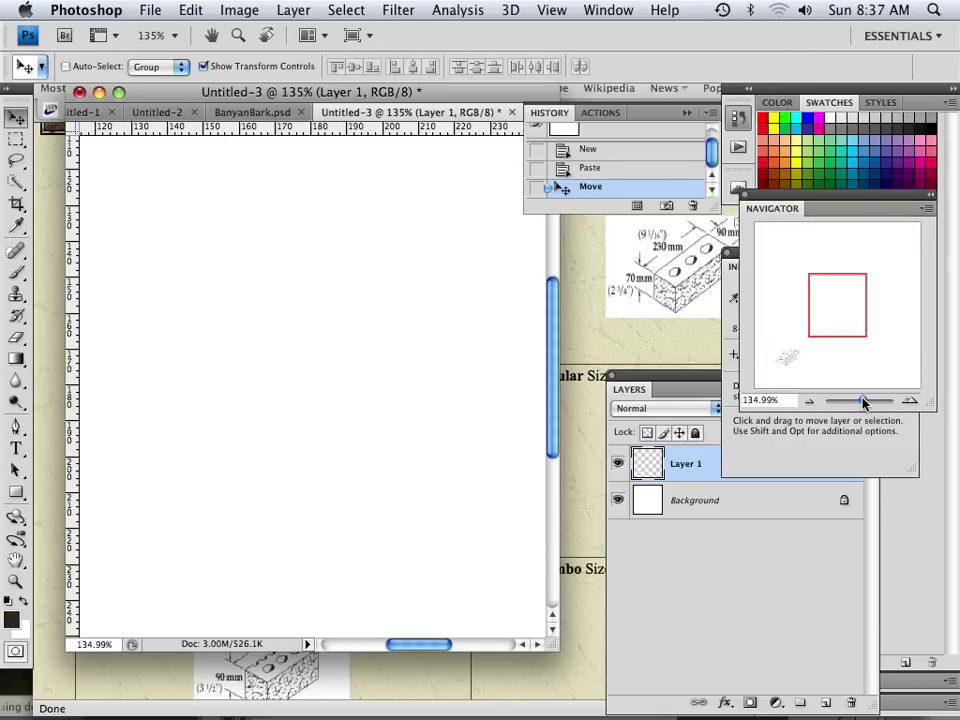
drag(821, 317, 748, 357)
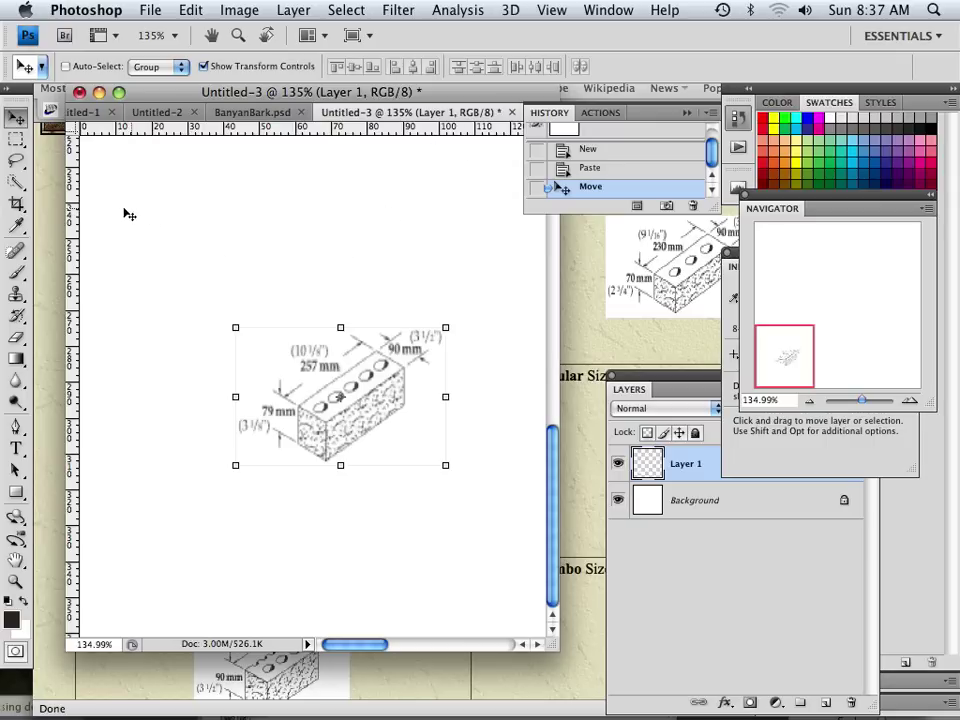
drag(16, 138, 150, 133)
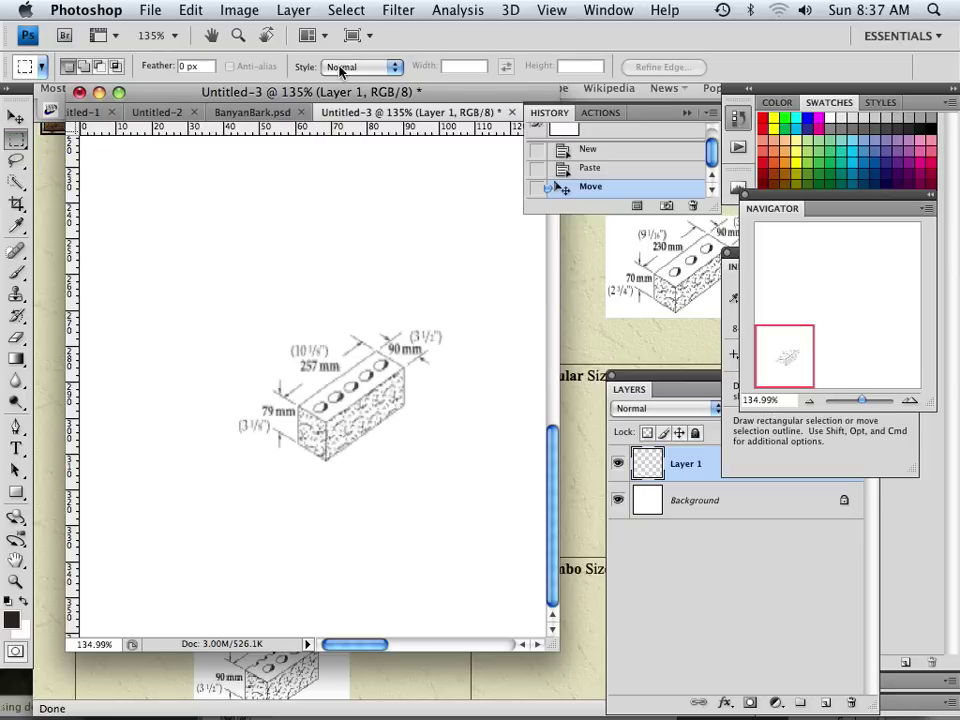
click(355, 67)
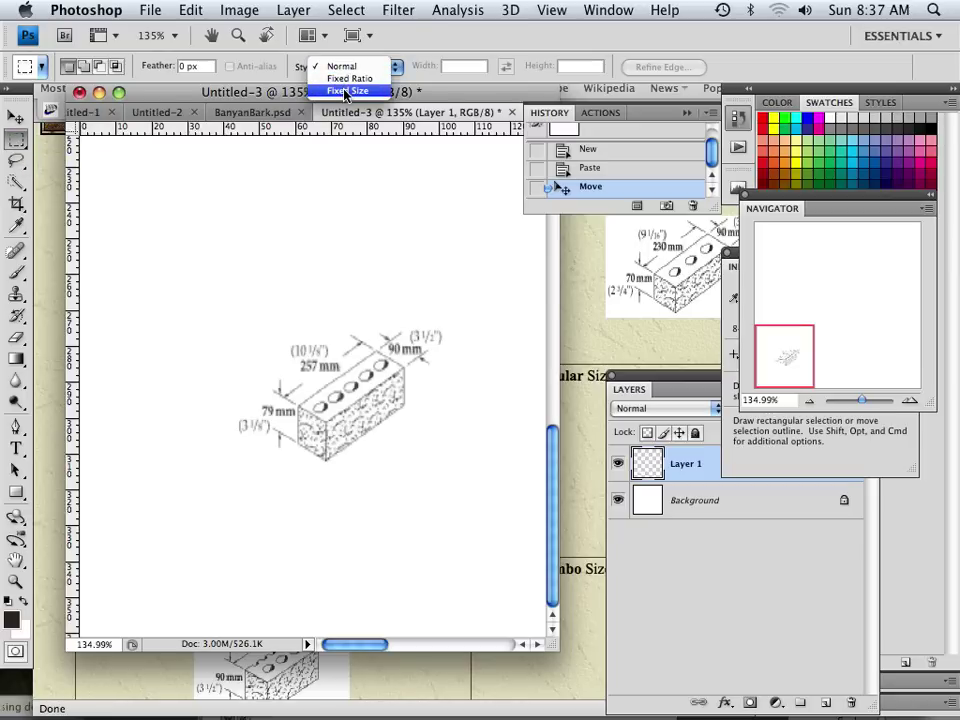
click(347, 90)
- Enter a 257 mm width and 79 mm height, then place the selection on the brick
click(473, 69)
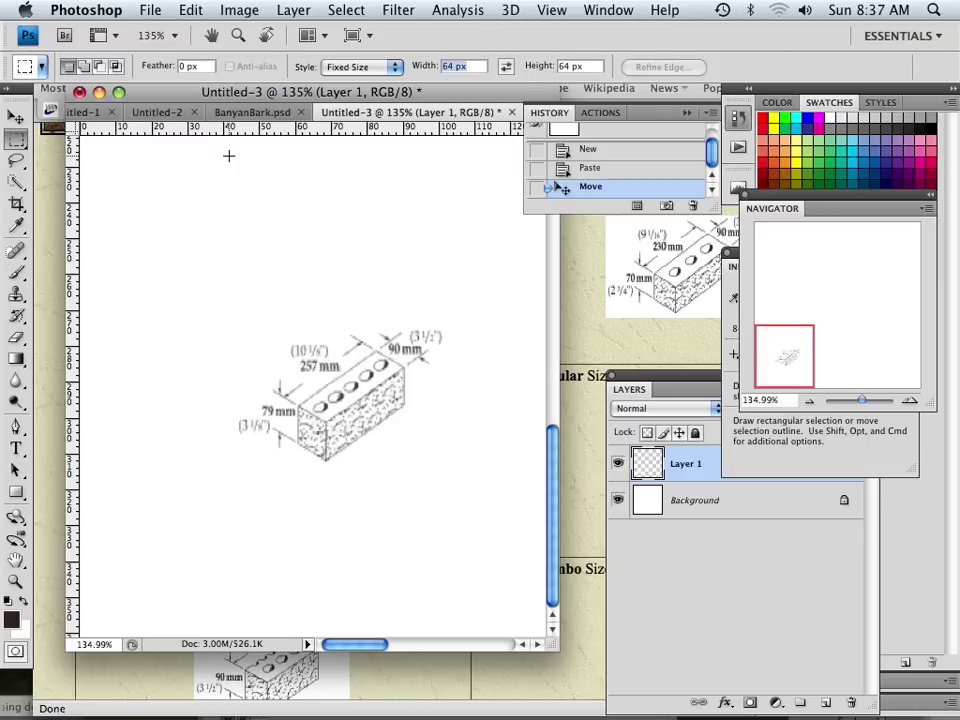
text(257)
click(553, 67)
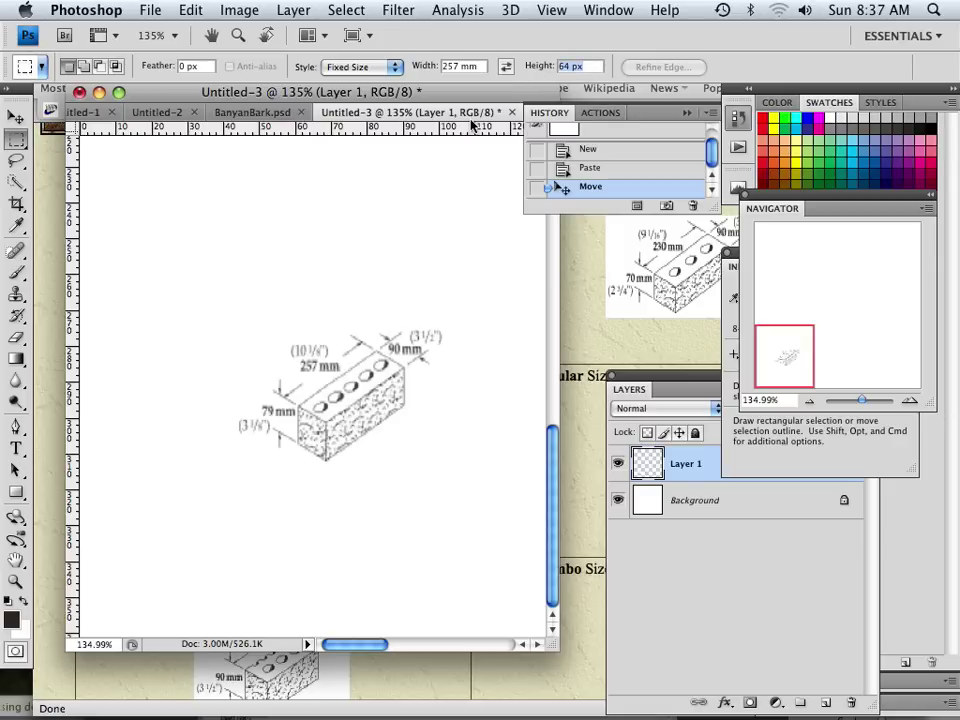
text(79)
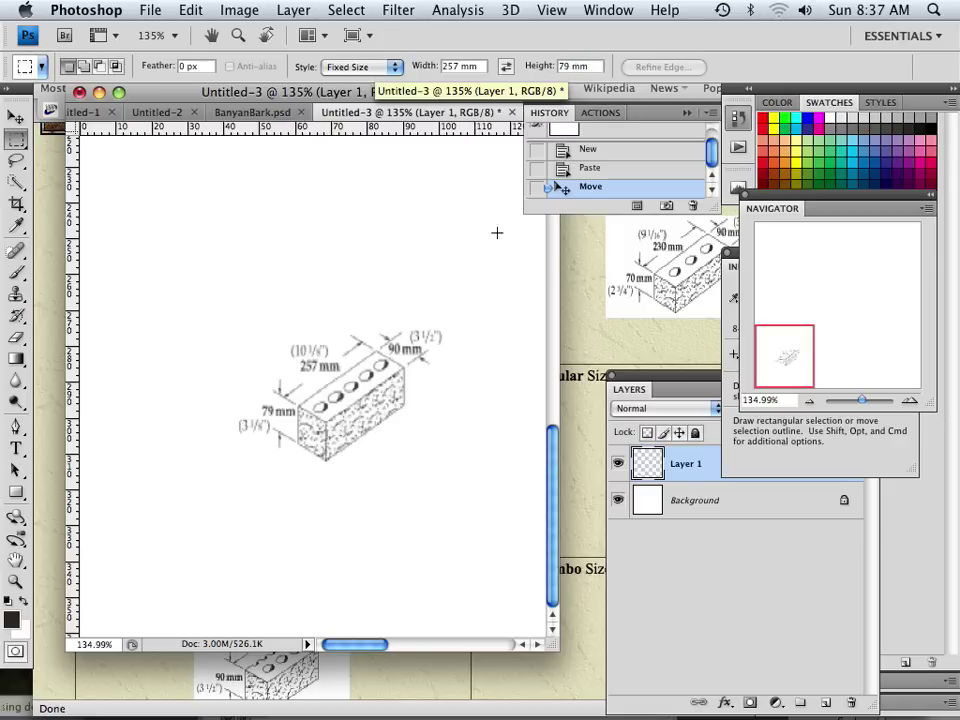
click(233, 246)
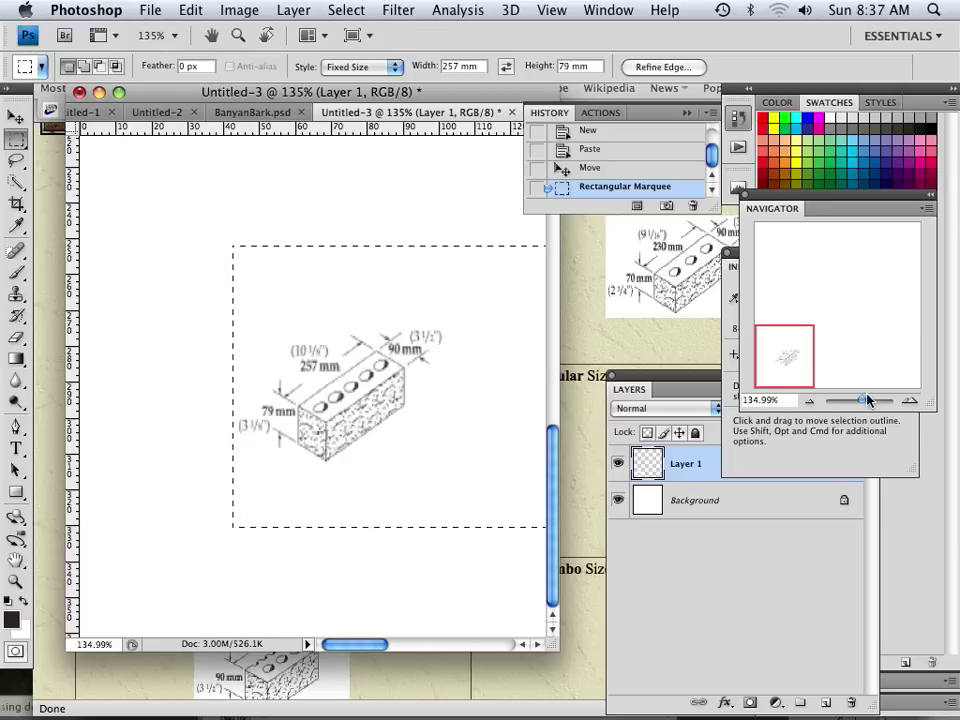
drag(862, 400, 857, 405)
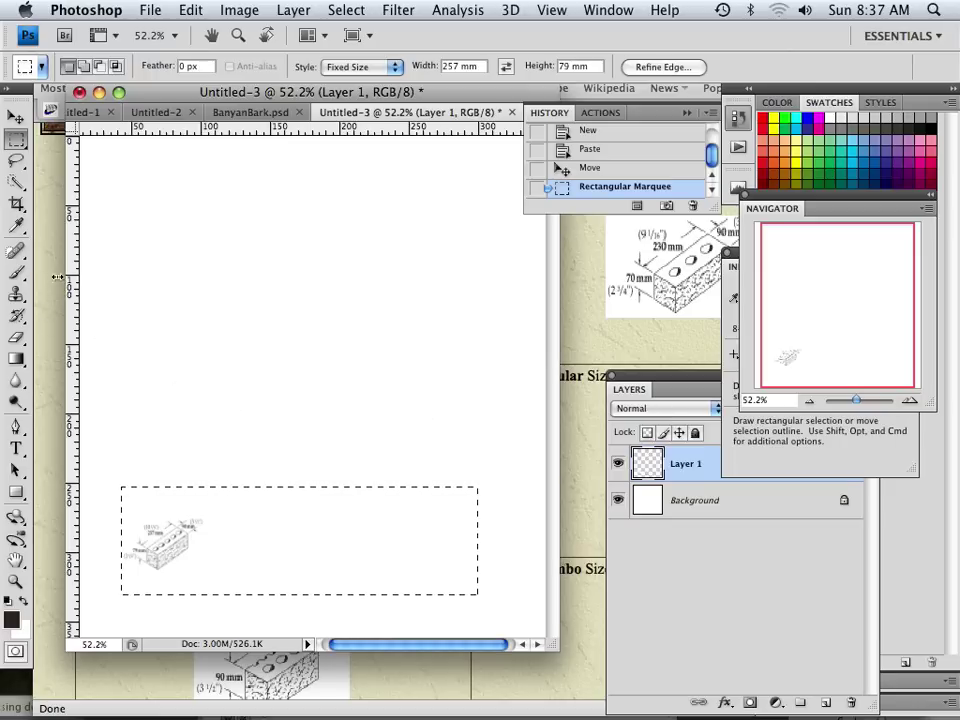
drag(856, 400, 854, 400)
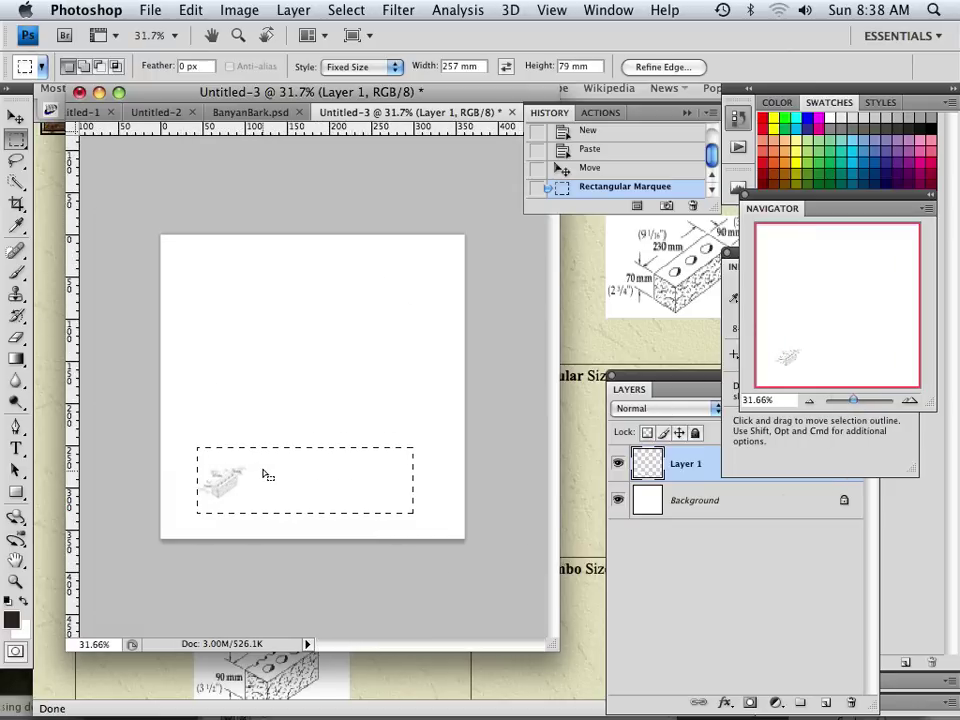
- Choose the Paint Bucket and set the foreground color to dark red #751515
click(12, 118)
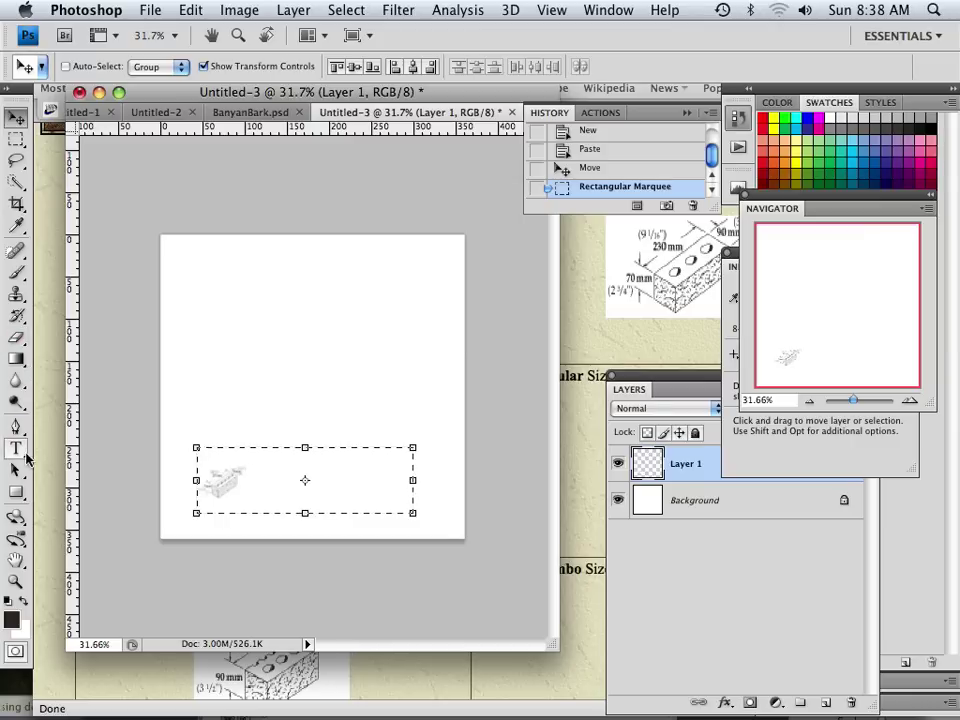
click(22, 360)
click(80, 371)
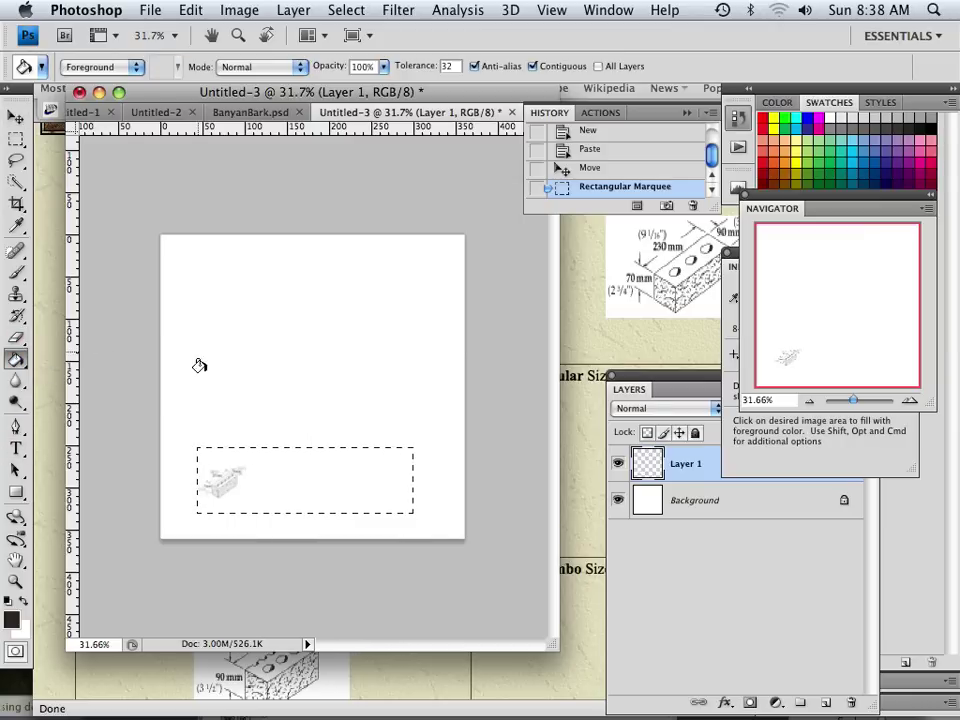
click(12, 617)
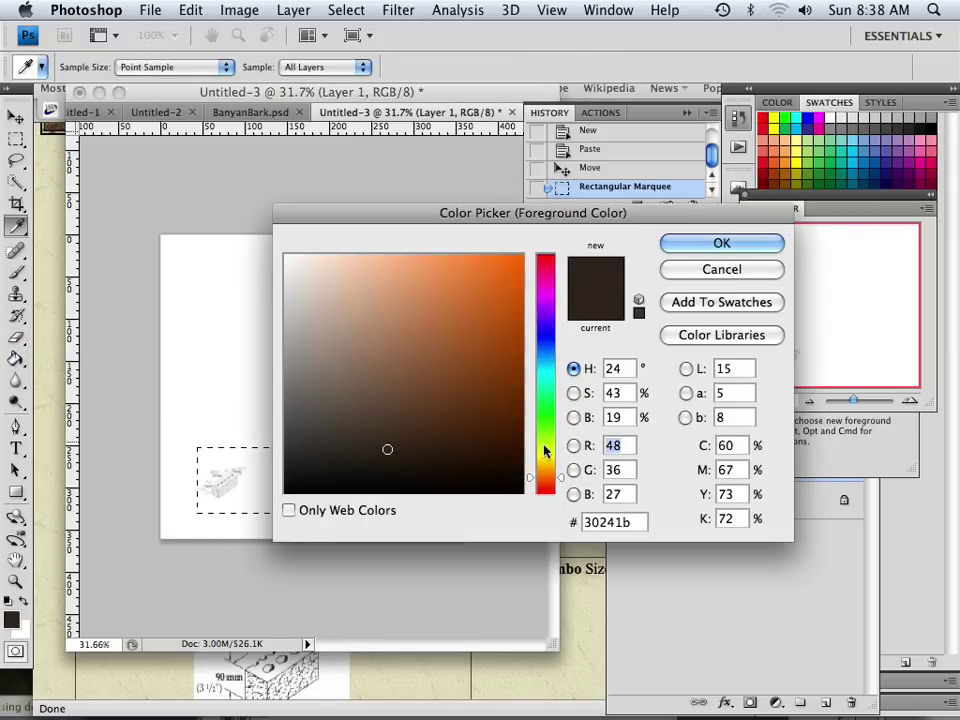
drag(544, 446, 545, 494)
click(501, 304)
click(480, 384)
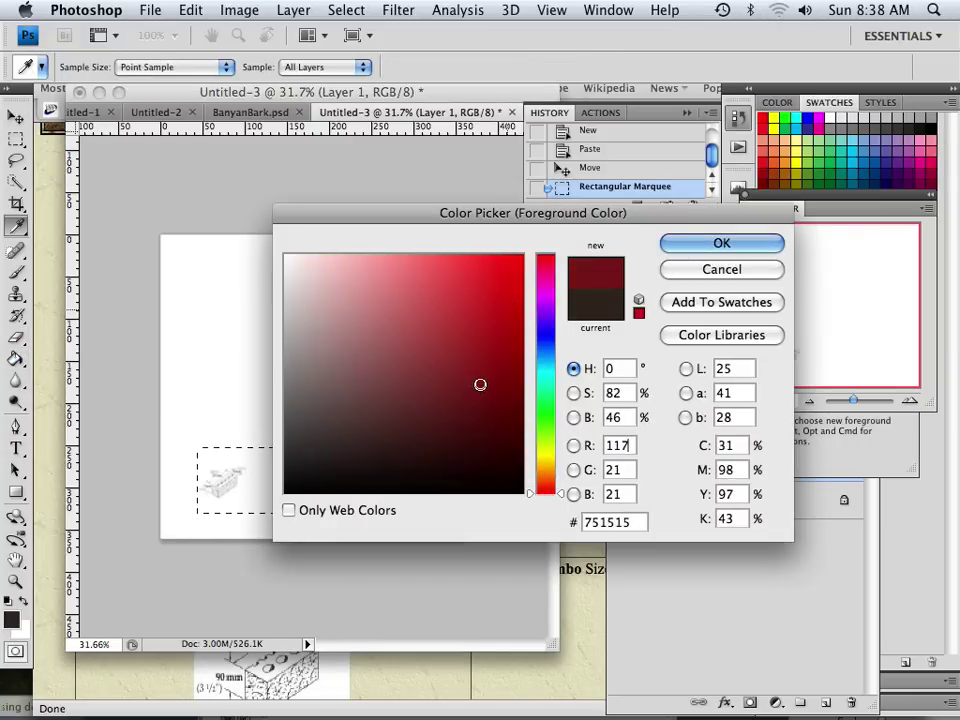
click(705, 248)
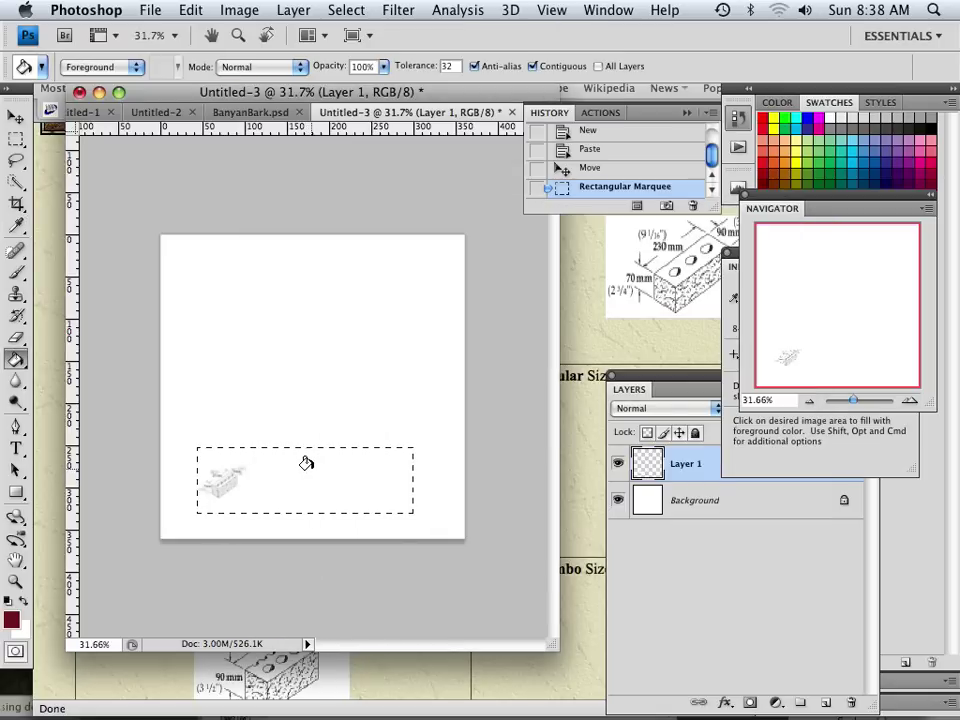
- Fill the selection dark red on a new Layer 2 and move it near the page top
click(826, 702)
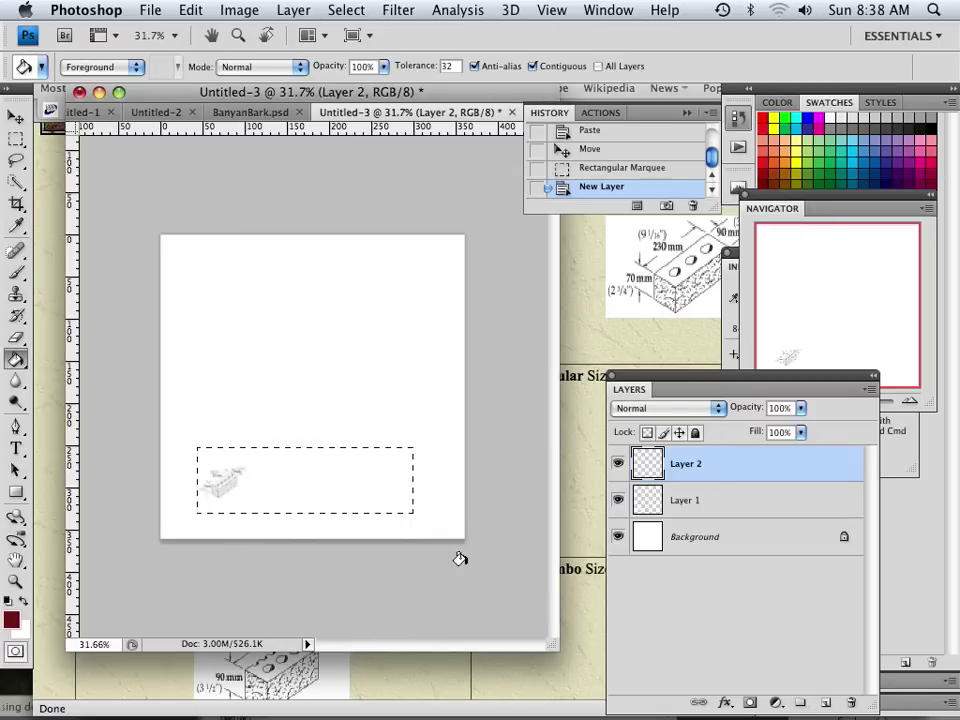
click(343, 484)
key(v)
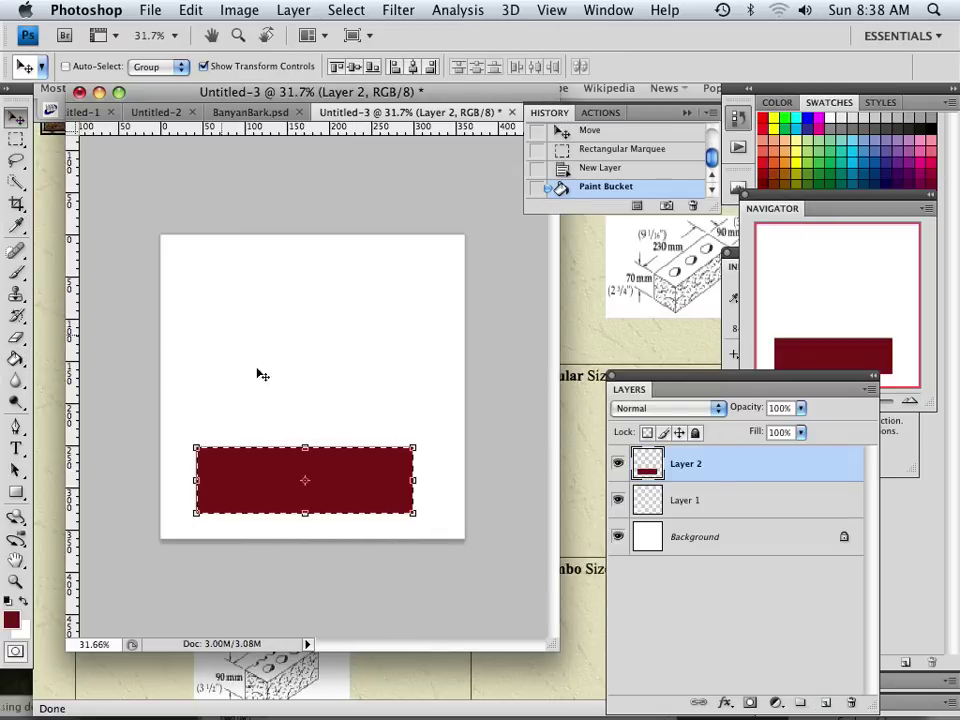
mouse_move(336, 508)
mouse_down()
mouse_move(341, 307)
mouse_move(356, 306)
mouse_up()
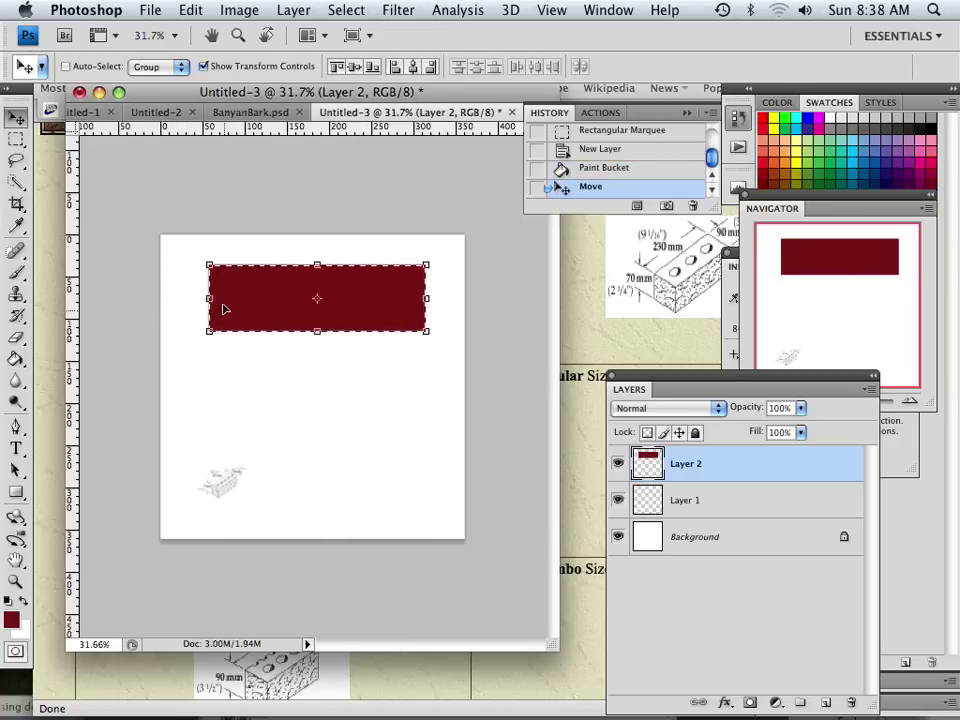
click(150, 10)
- Start Save As and navigate to the Island Demo project's Assets folder
click(188, 249)
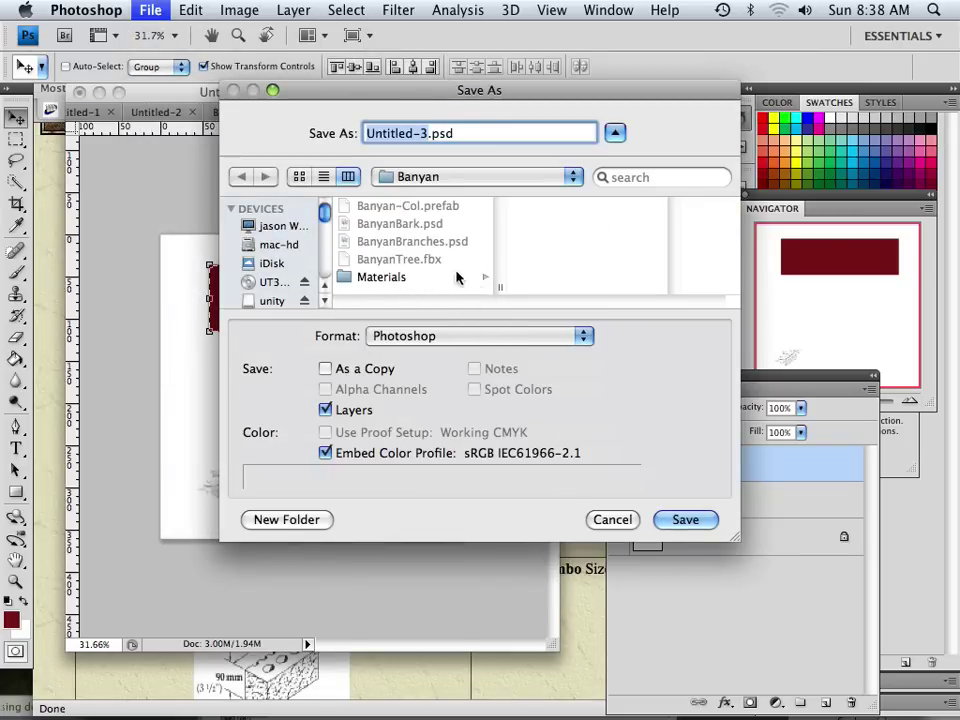
click(446, 170)
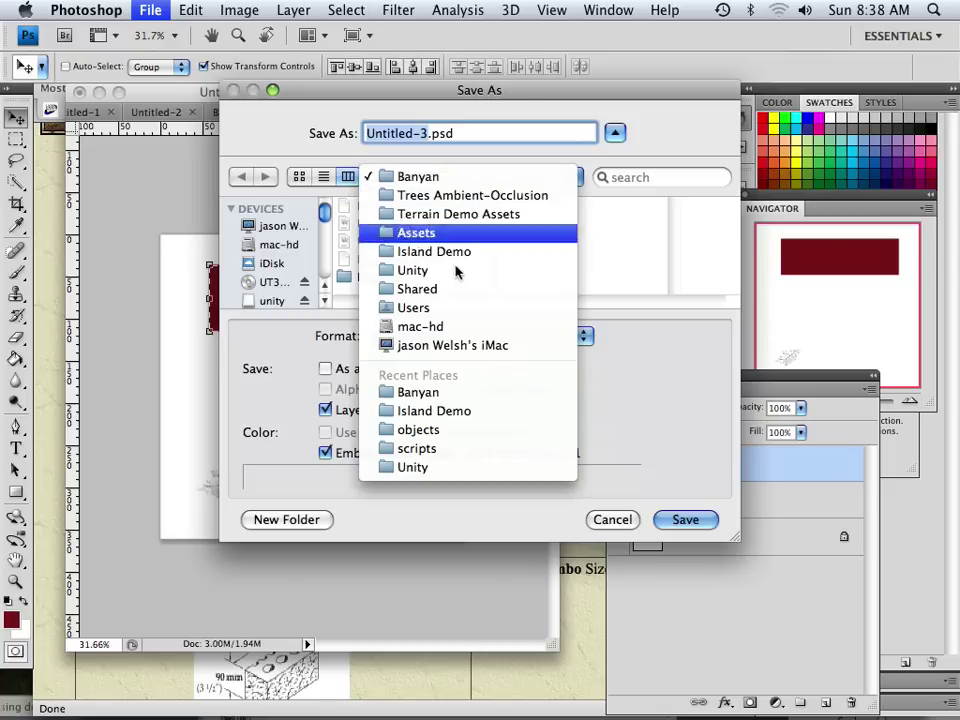
click(454, 232)
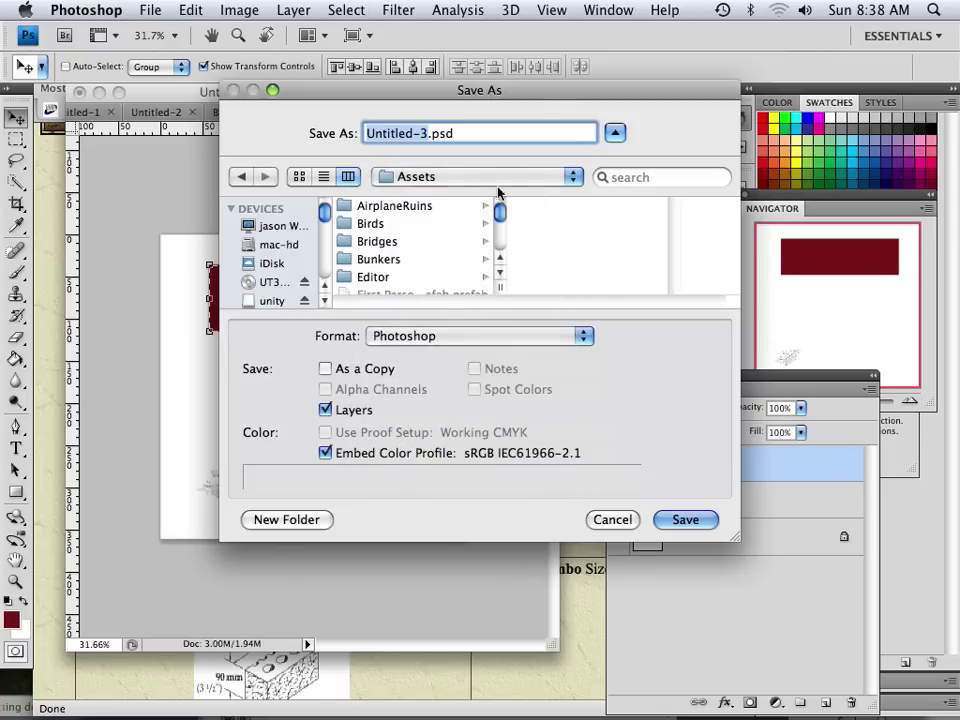
click(492, 182)
click(470, 196)
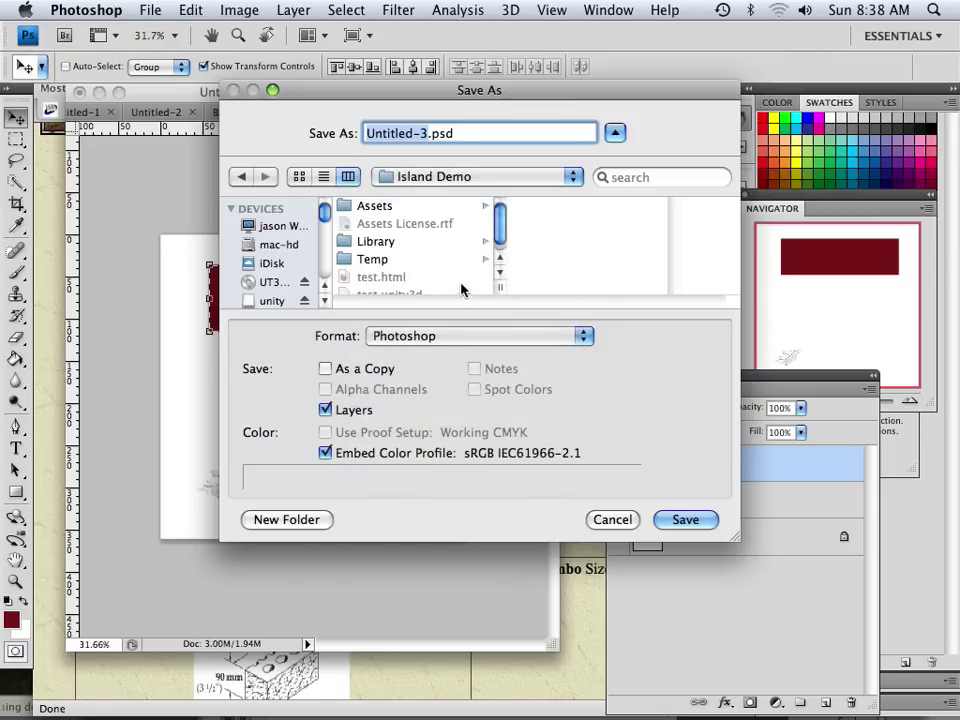
click(446, 208)
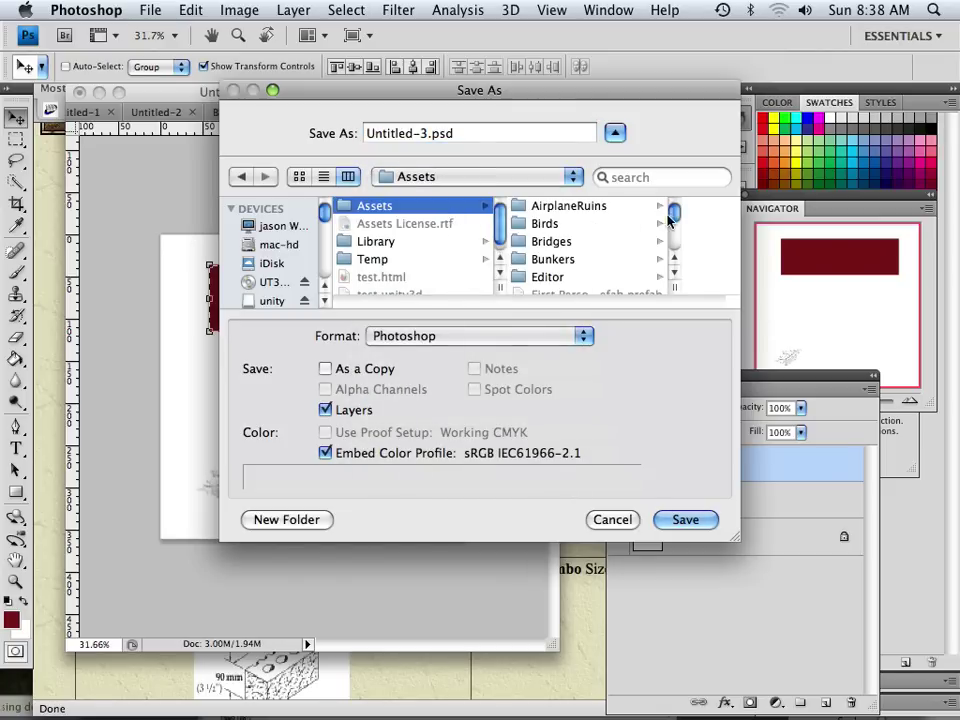
- Scroll through the Assets folder contents in the save dialog's column browser
scroll(675, 216, down, 1)
scroll(677, 217, up, 1)
scroll(677, 216, down, 1)
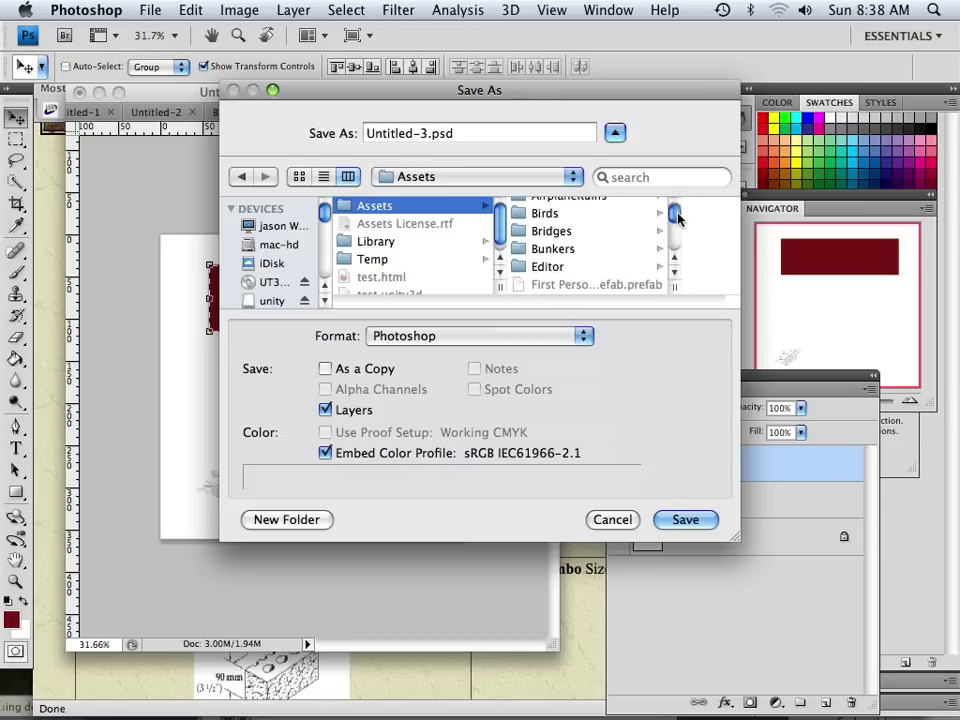
scroll(677, 219, down, 1)
scroll(674, 222, up, 1)
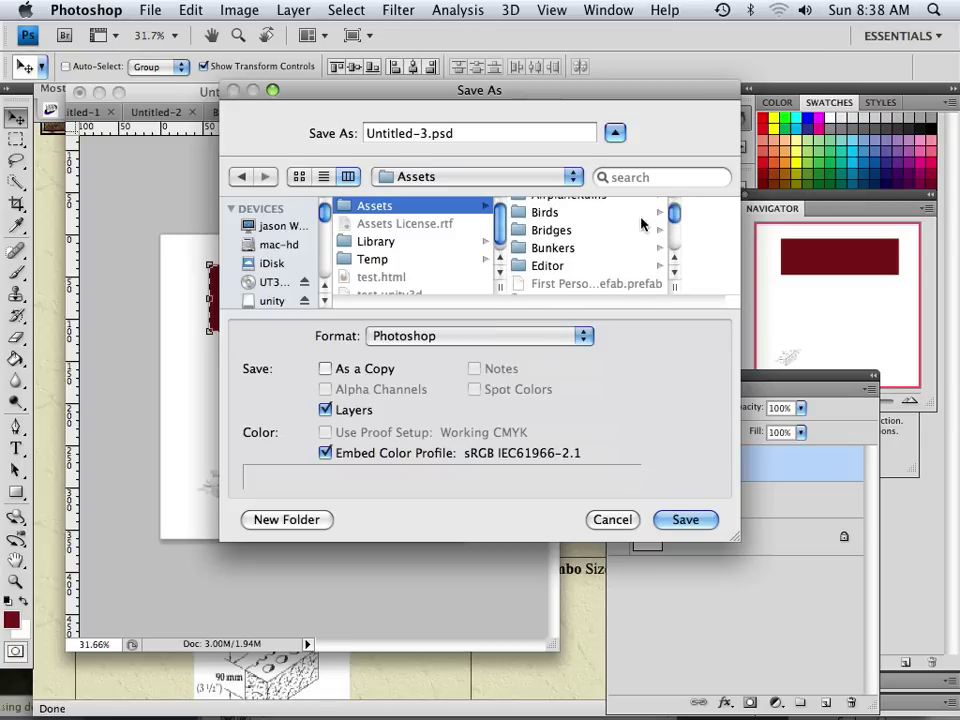
scroll(676, 218, down, 1)
scroll(676, 218, up, 1)
scroll(677, 218, down, 1)
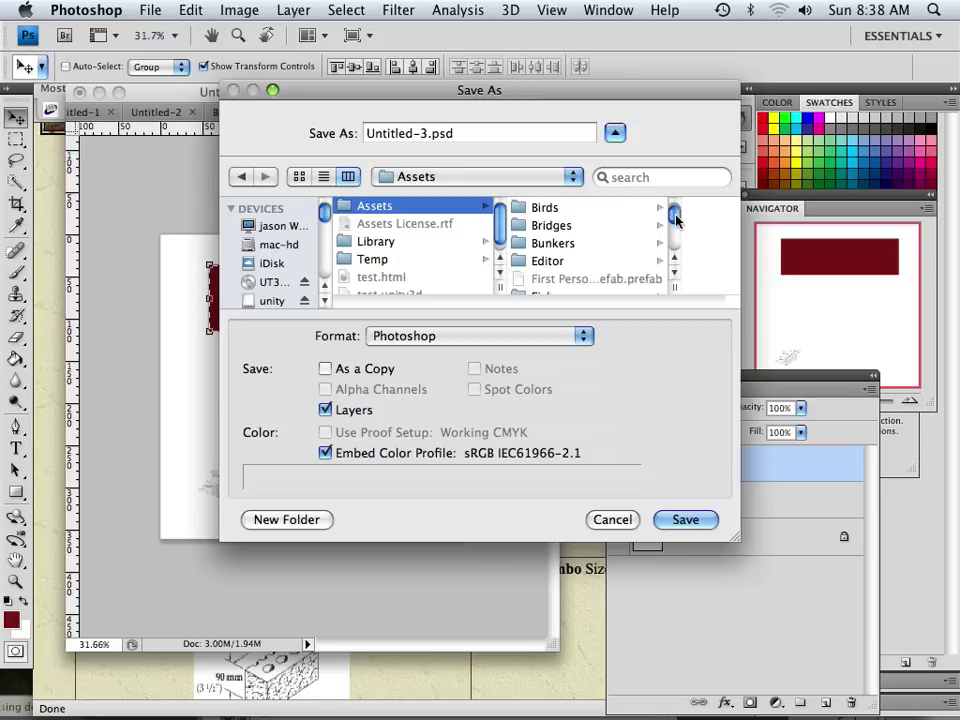
scroll(678, 219, up, 1)
scroll(677, 216, up, 1)
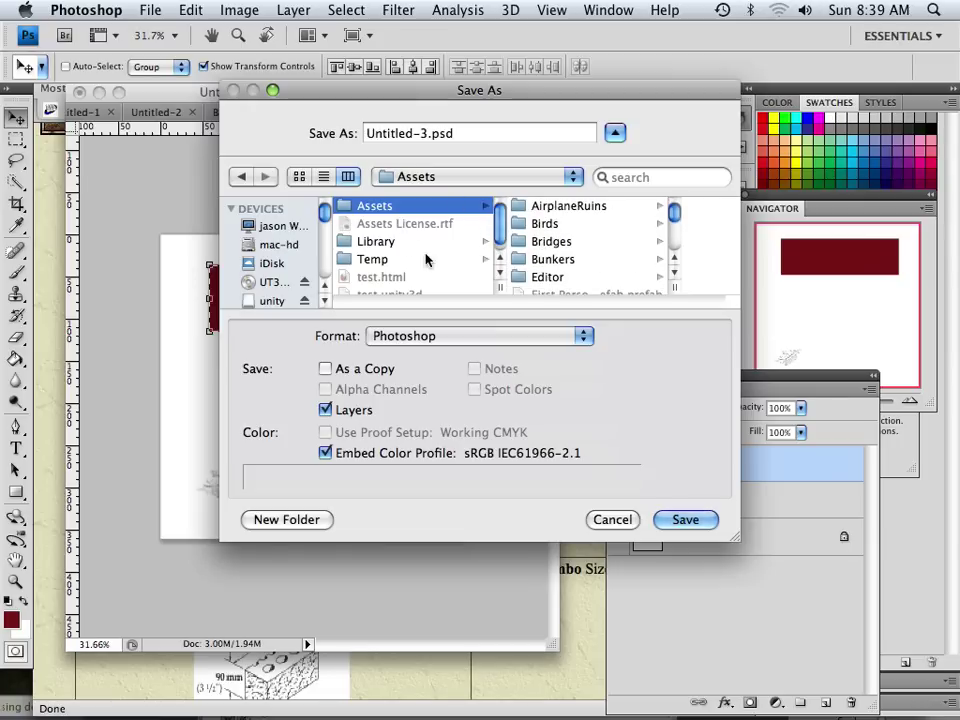
- Browse through Unity > Island Demo > Assets to the objects folder as save destination
click(466, 177)
click(461, 219)
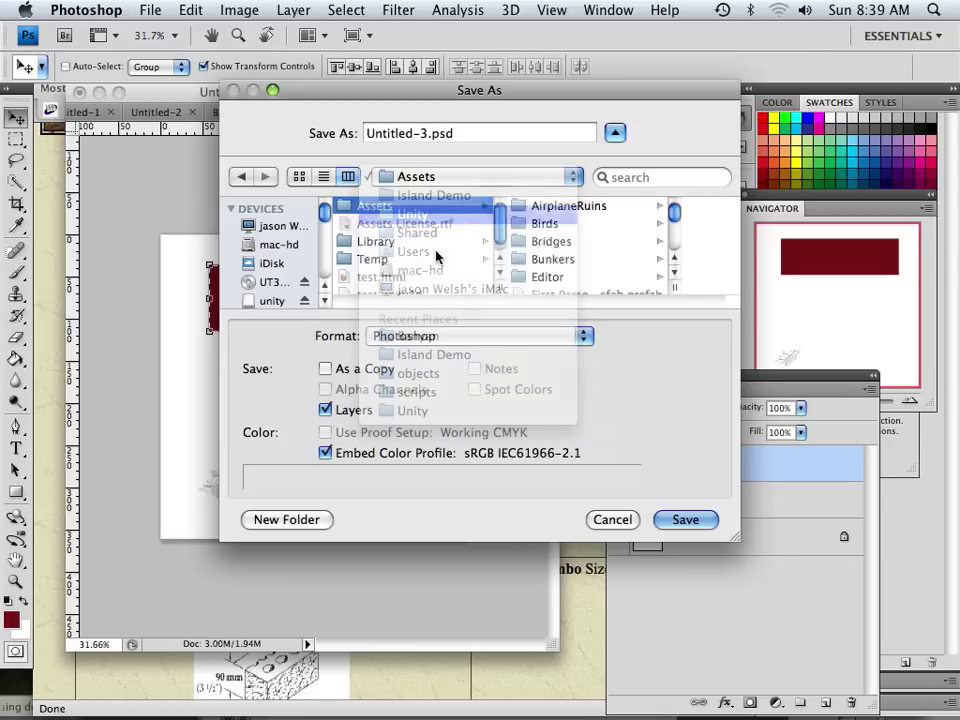
drag(501, 228, 428, 294)
click(428, 288)
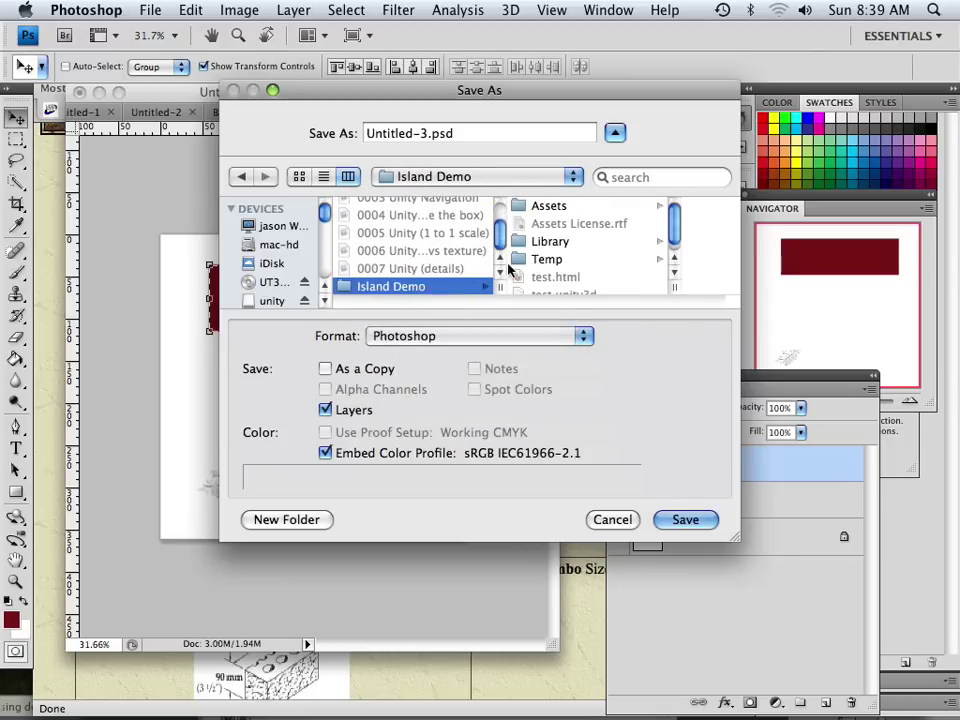
click(588, 207)
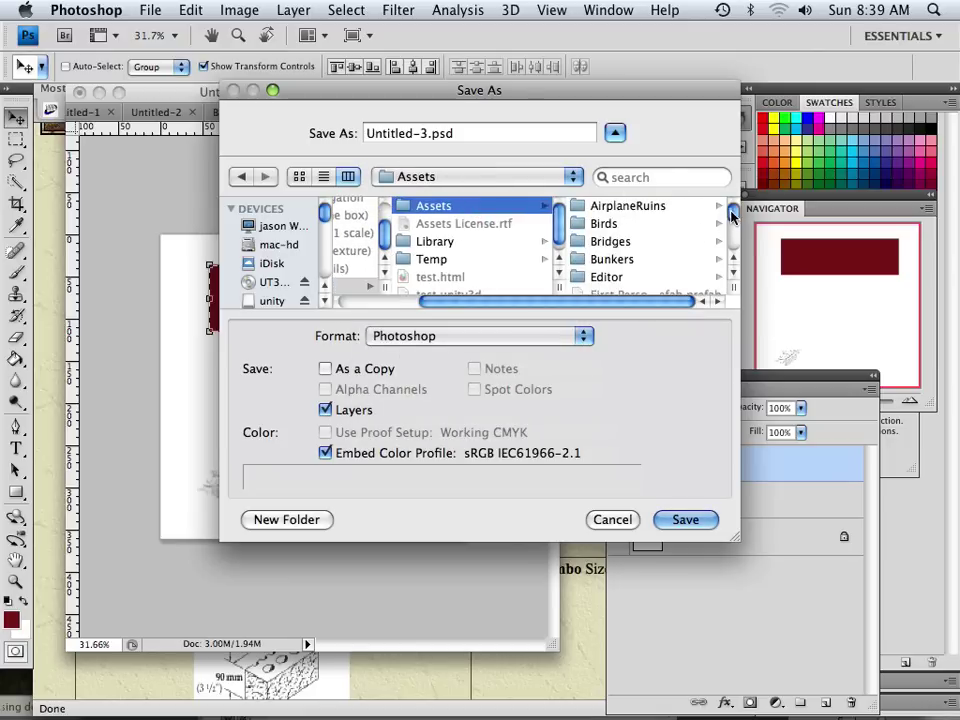
scroll(733, 215, down, 5)
scroll(733, 225, down, 5)
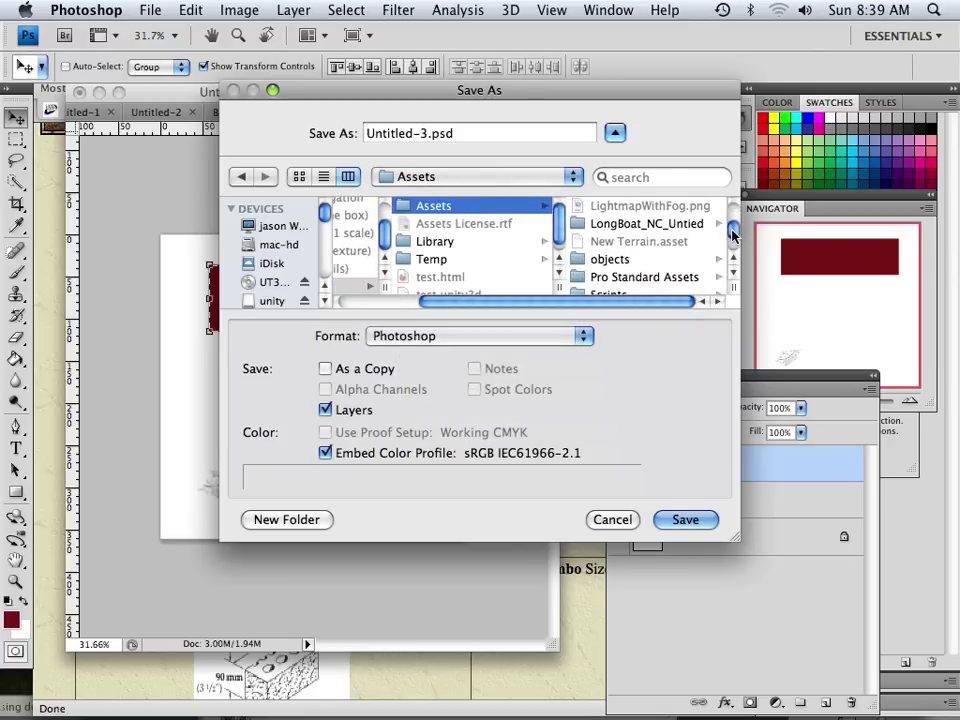
click(677, 226)
click(516, 210)
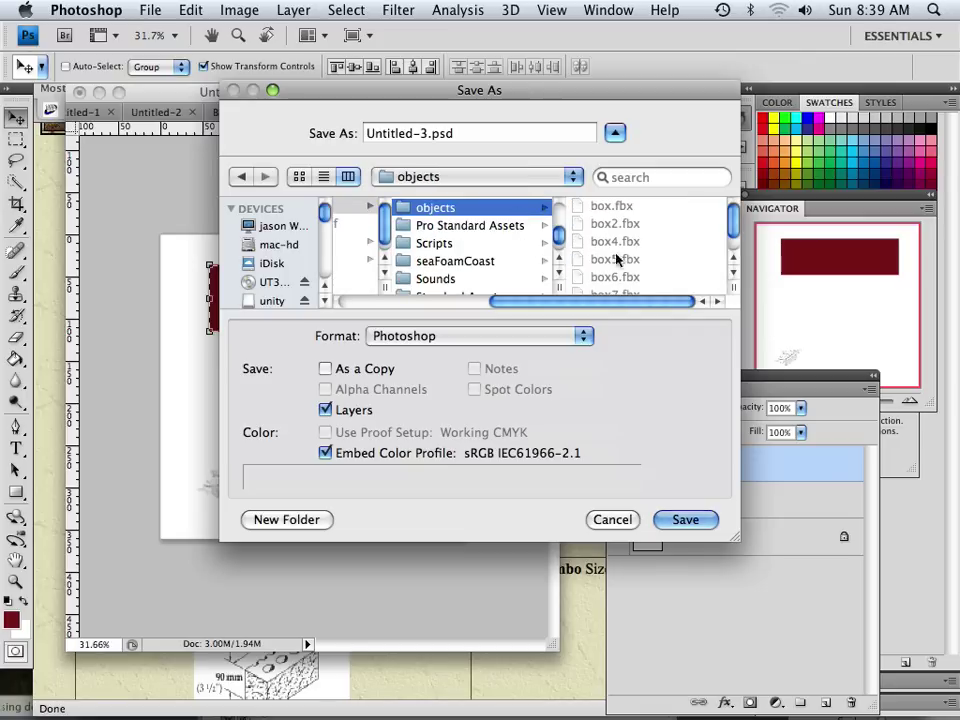
scroll(620, 240, down, 1)
- Name the file brick and save it as brick.psd, accepting the Photoshop format options
click(421, 131)
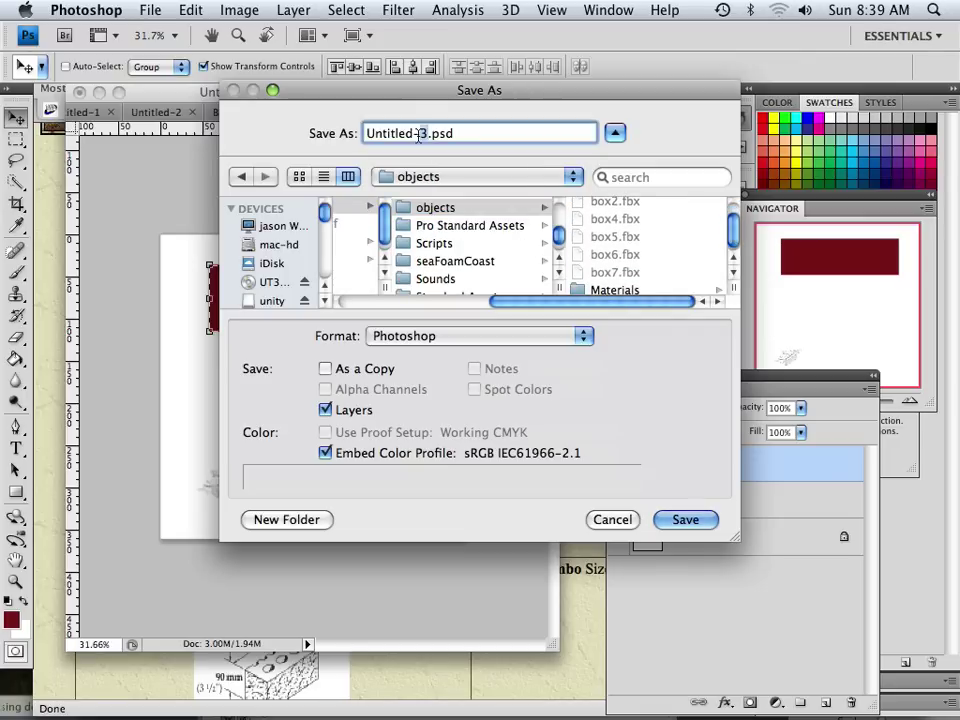
text(brick)
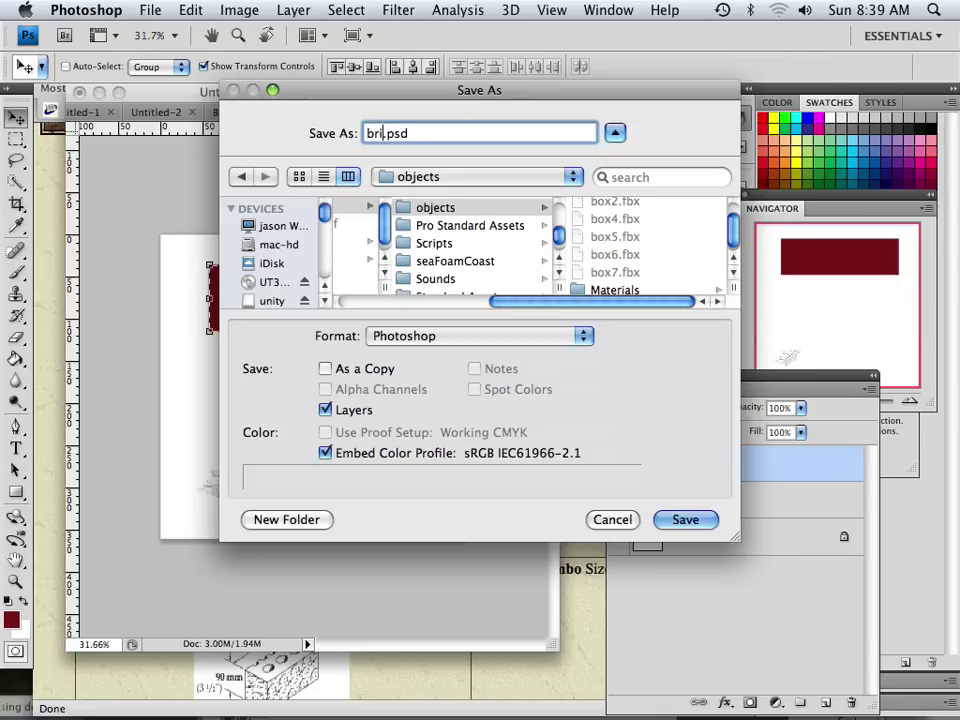
click(680, 520)
click(695, 307)
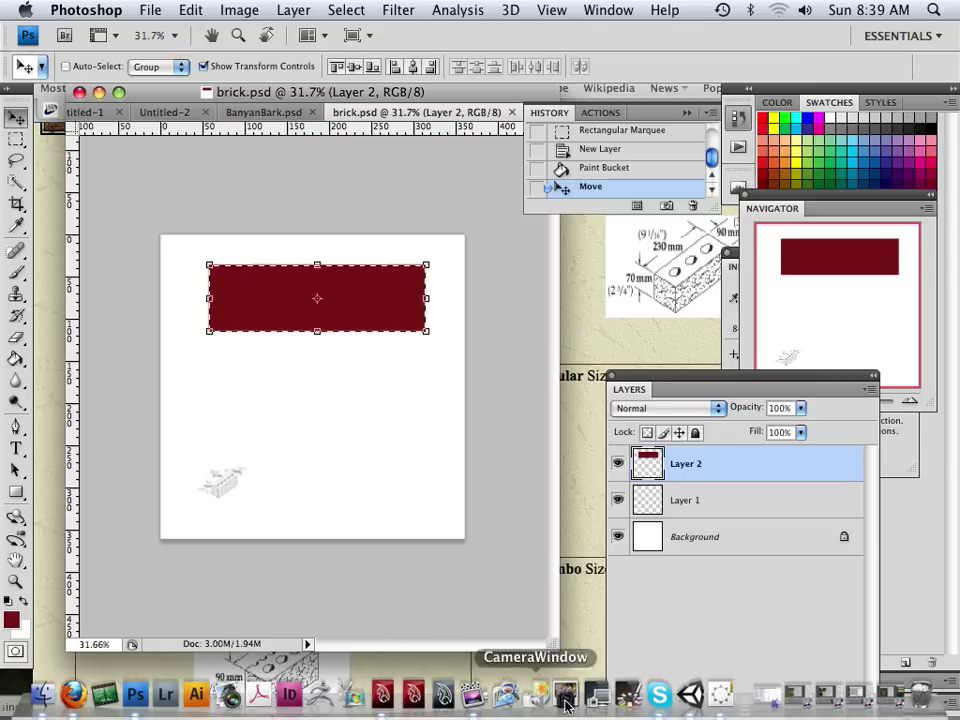
- Drop the brick texture onto box7's Base (RGB) slot and enter Play mode
click(690, 695)
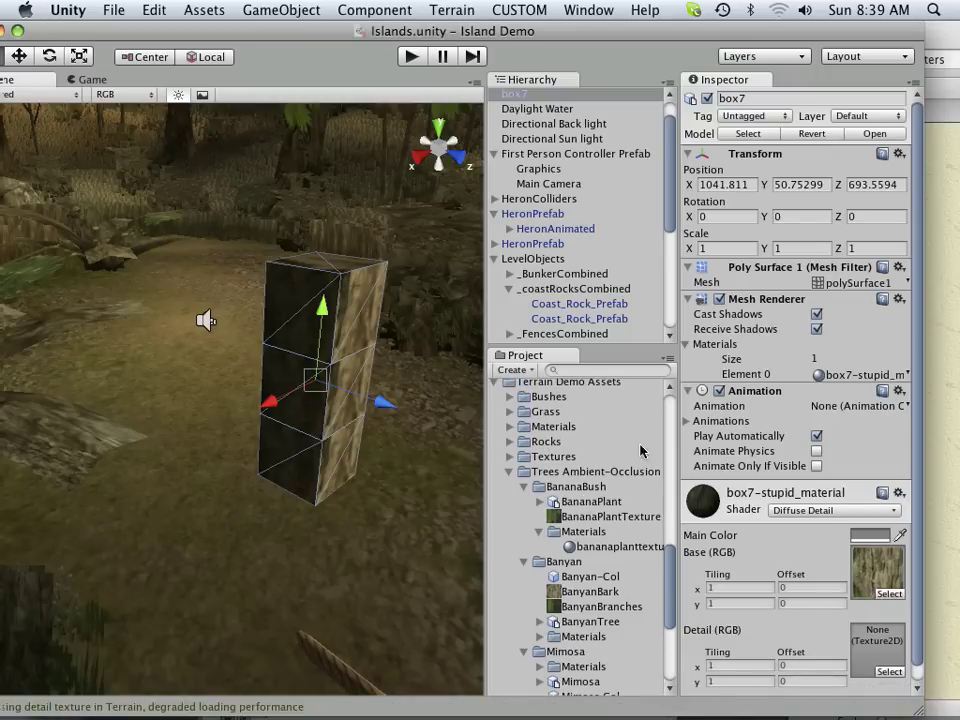
drag(673, 566, 662, 486)
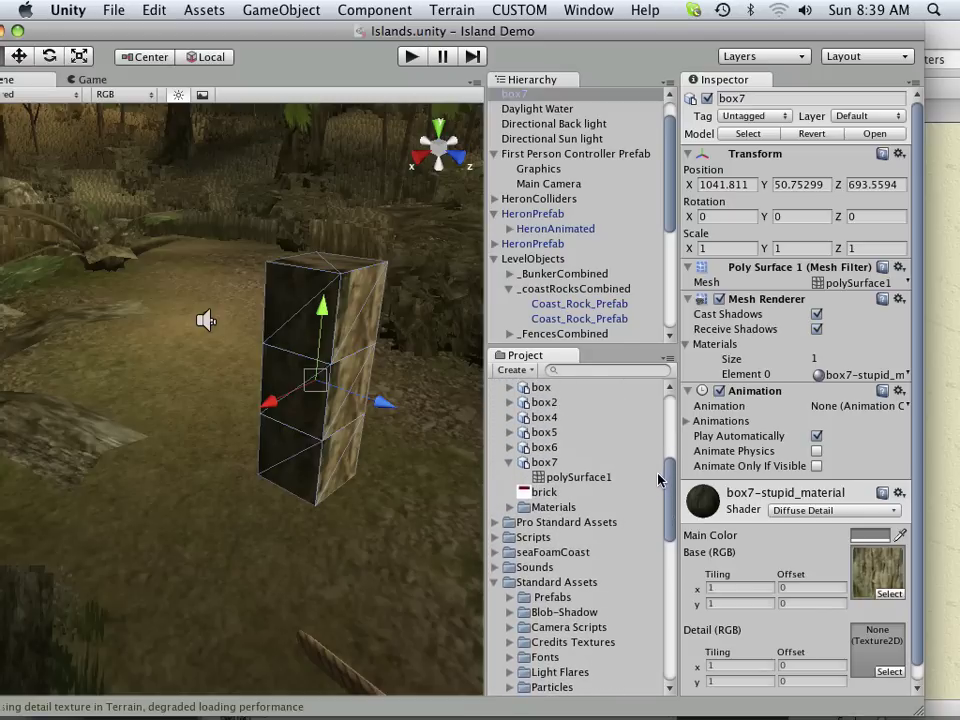
drag(545, 494, 852, 578)
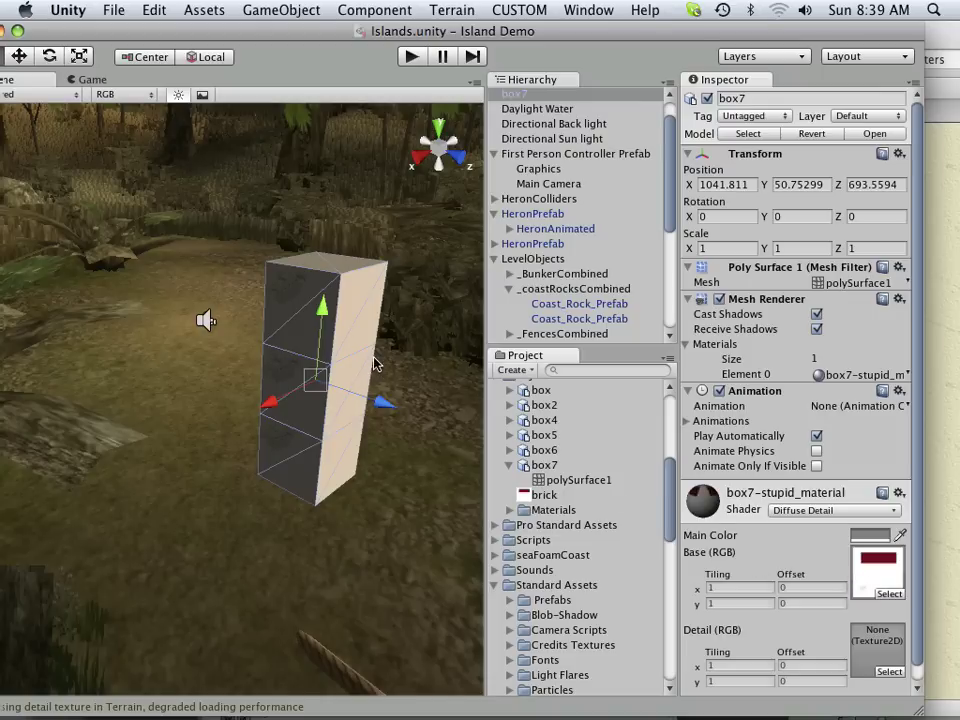
click(411, 57)
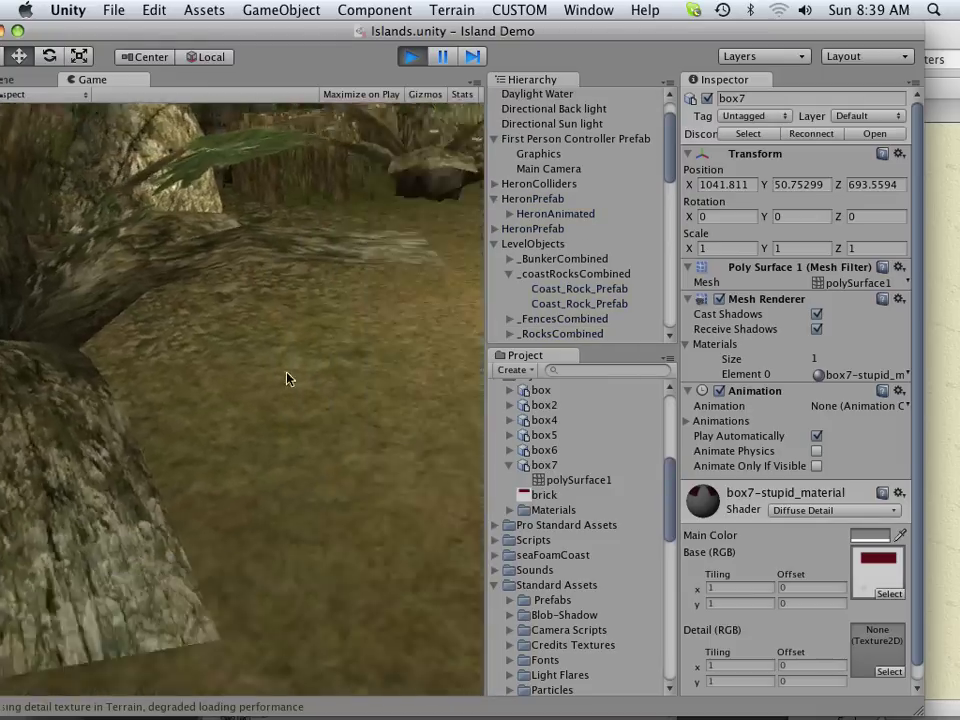
- Walk the first-person player past the rope bridge and up close to the striped box7
key(a)
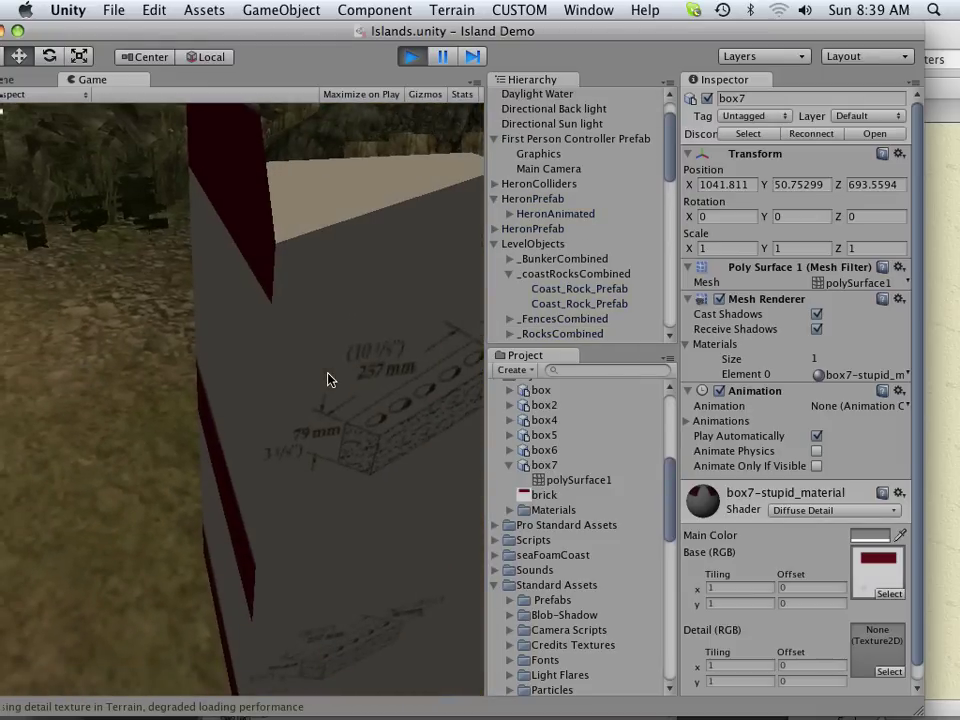
key(s)
key(w)
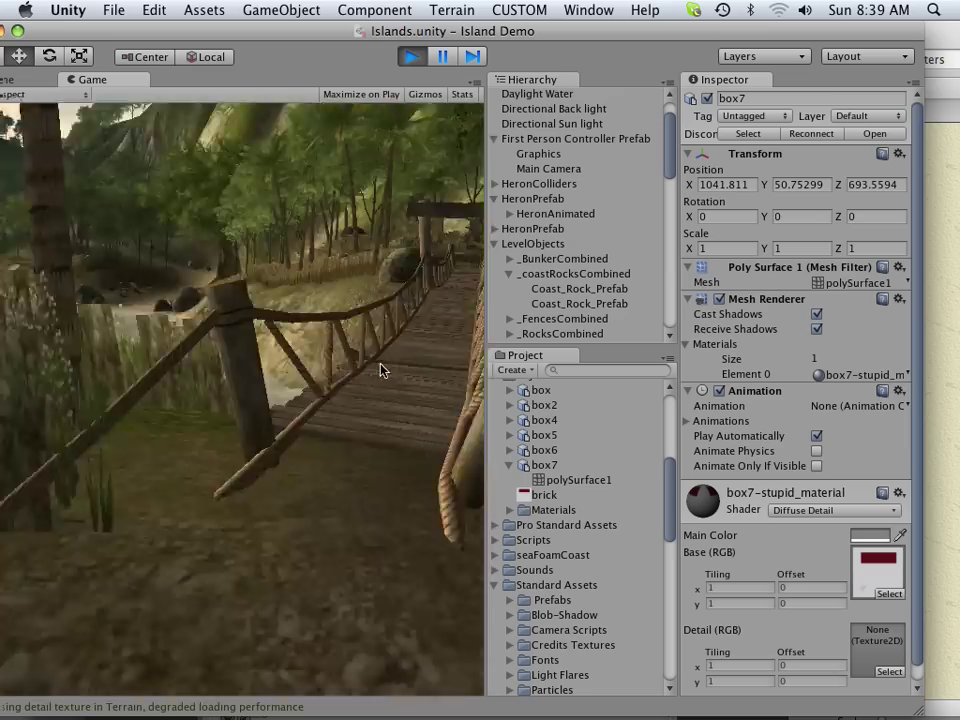
key(s)
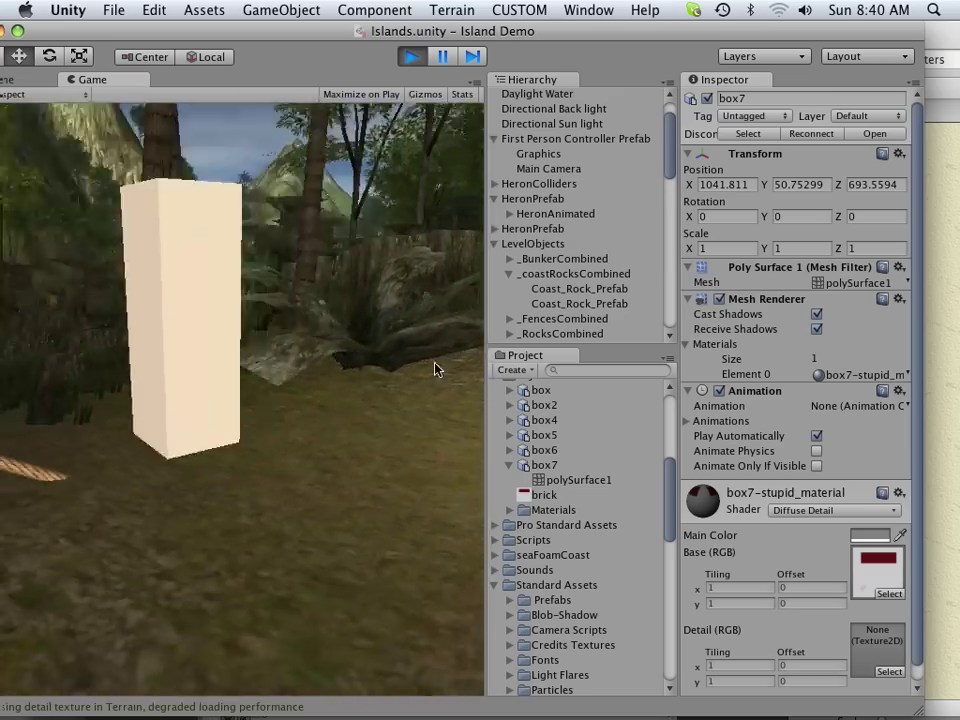
key(w)
key(a)
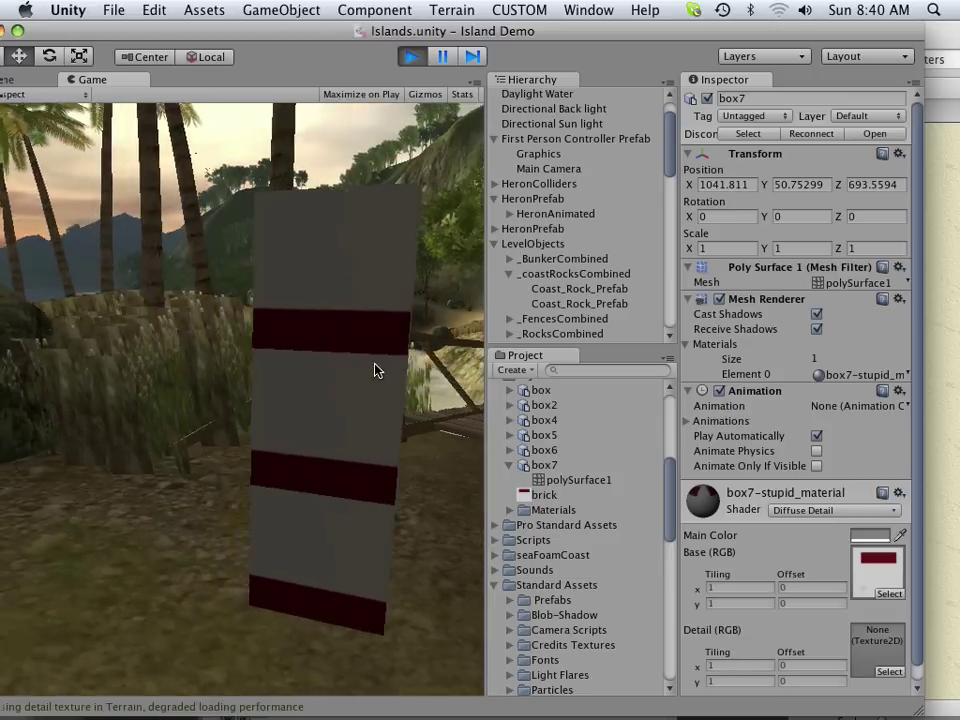
key(a)
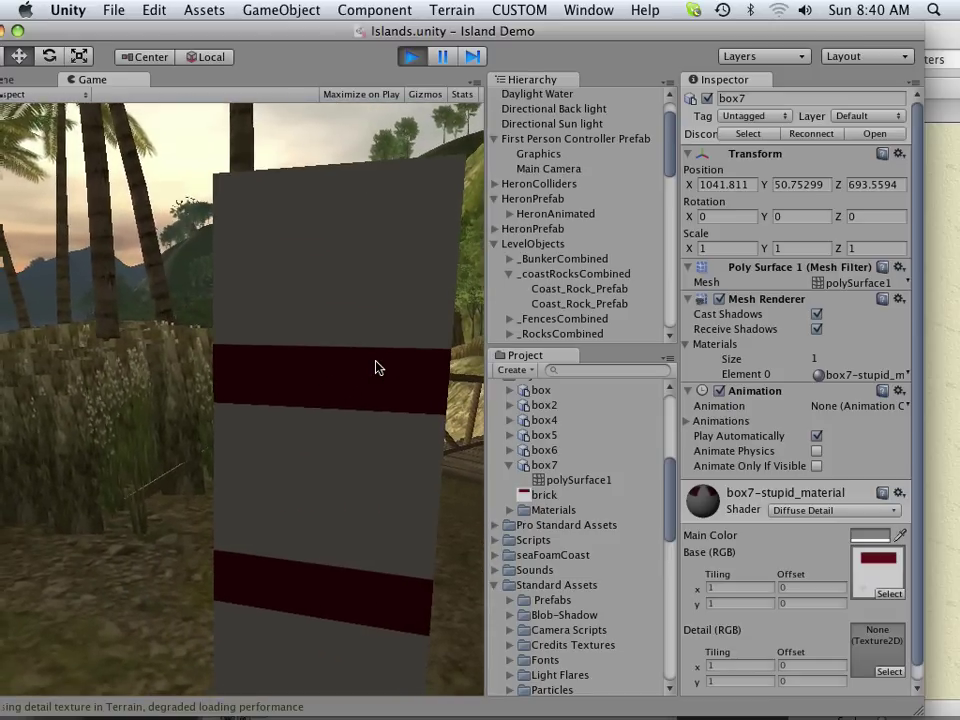
- Circle box7 to inspect its brick-banded side faces, then shift the Unity window aside
key(s)
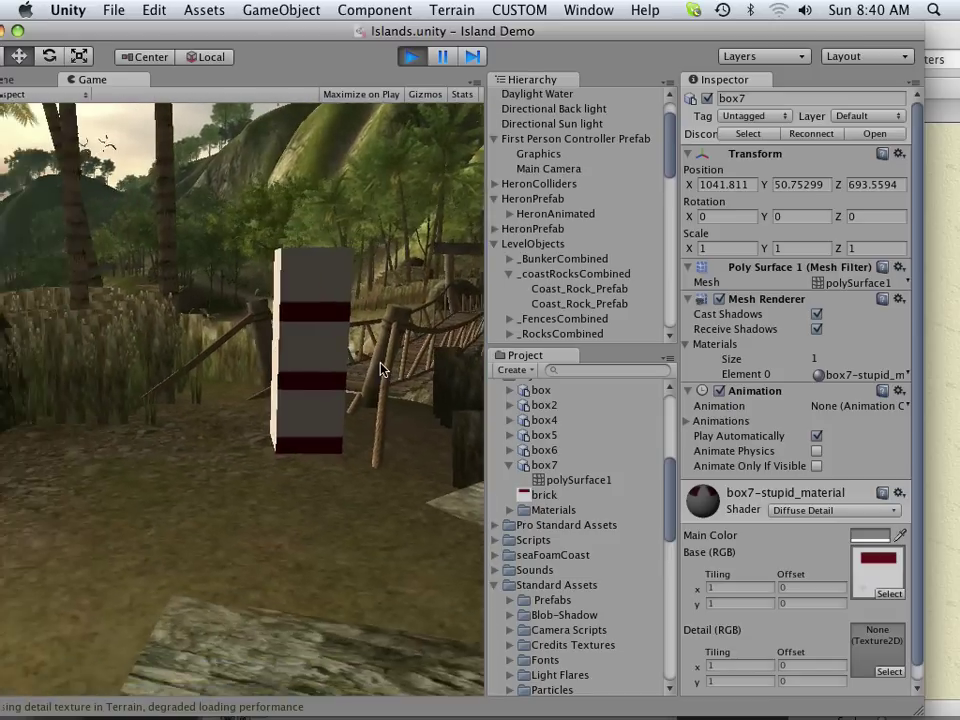
key(w)
key(s)
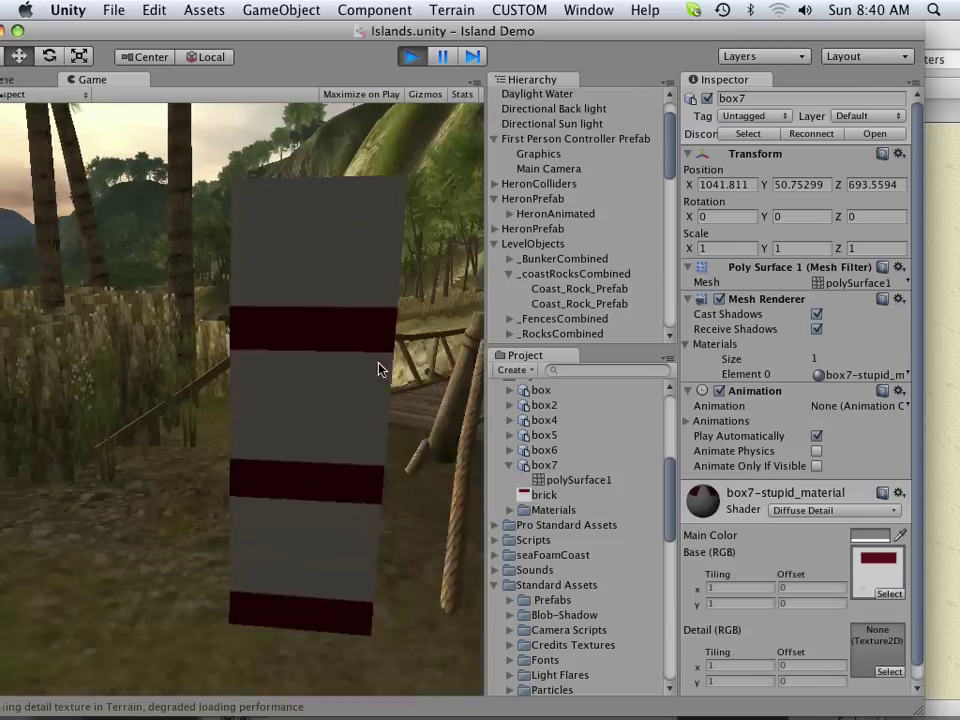
key(w)
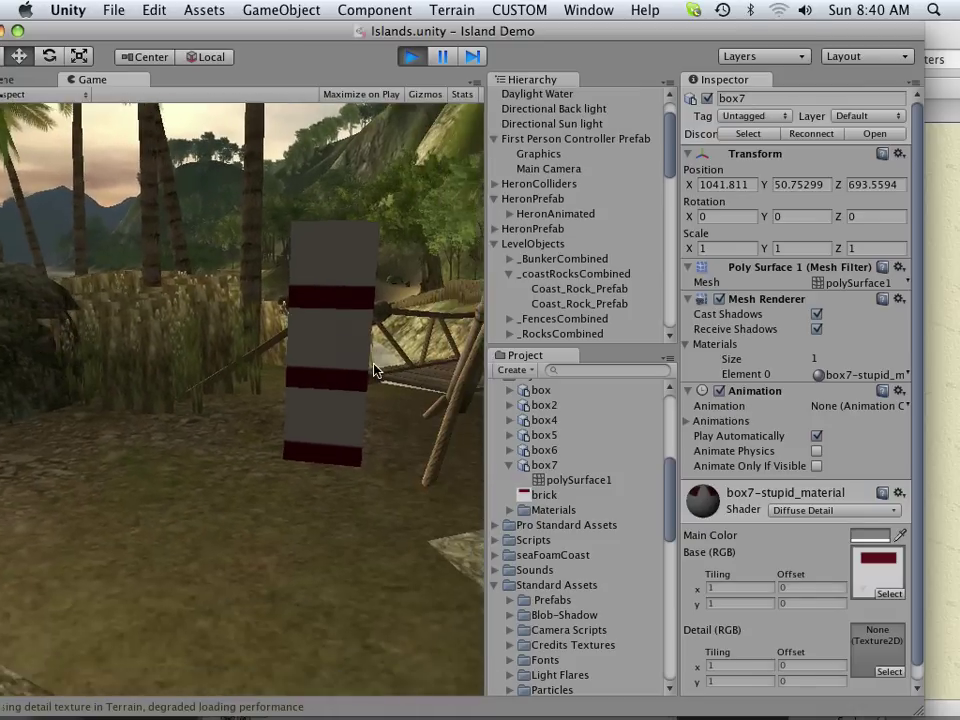
key(w)
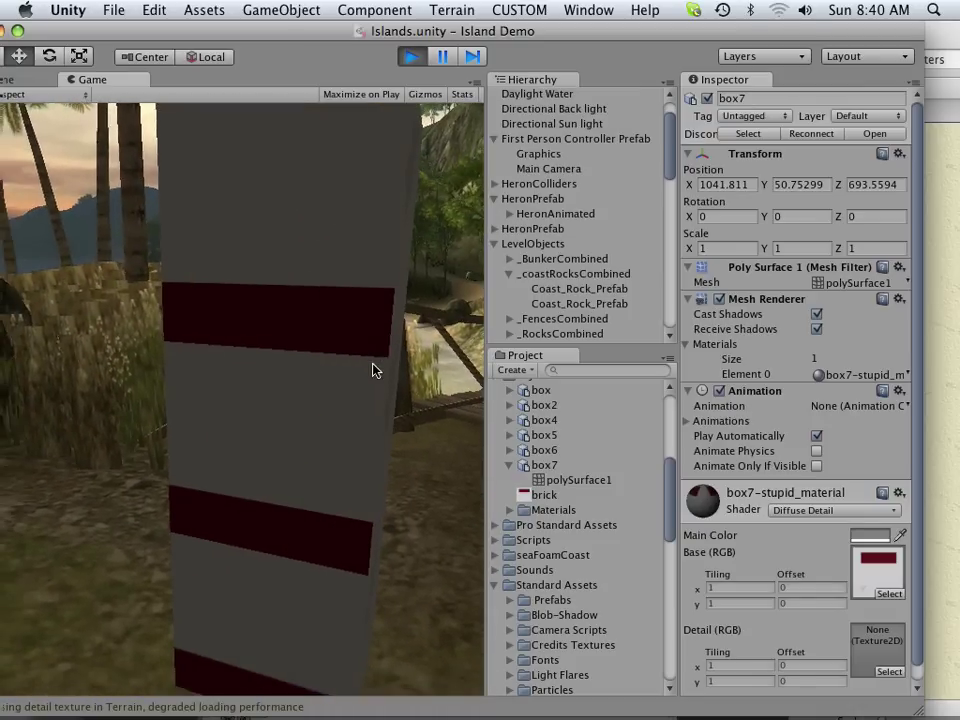
key(a)
key(d)
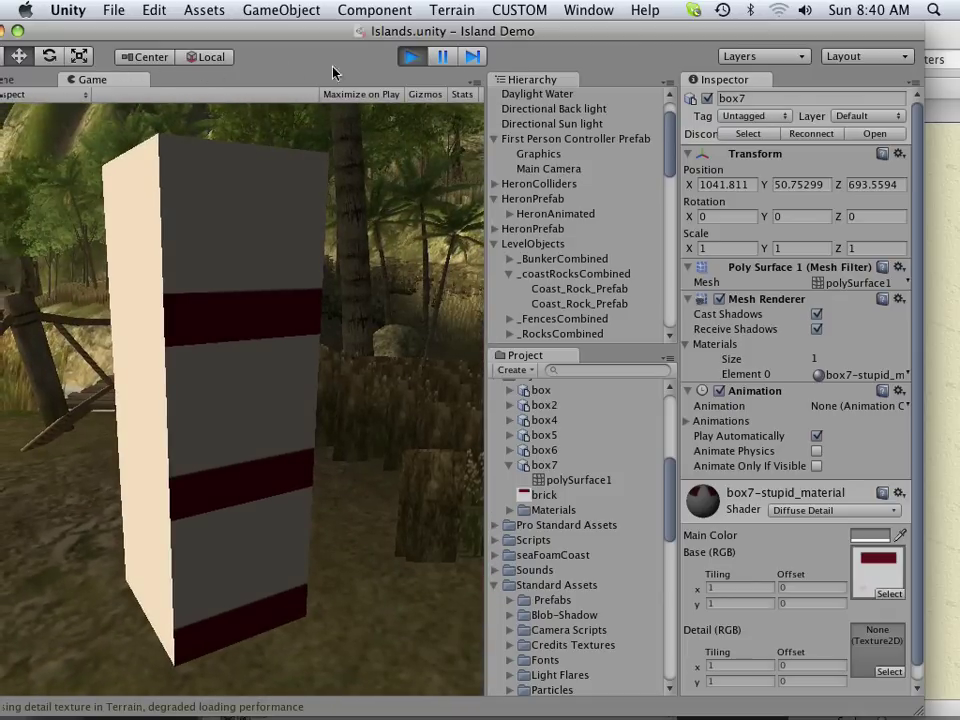
drag(153, 60, 283, 87)
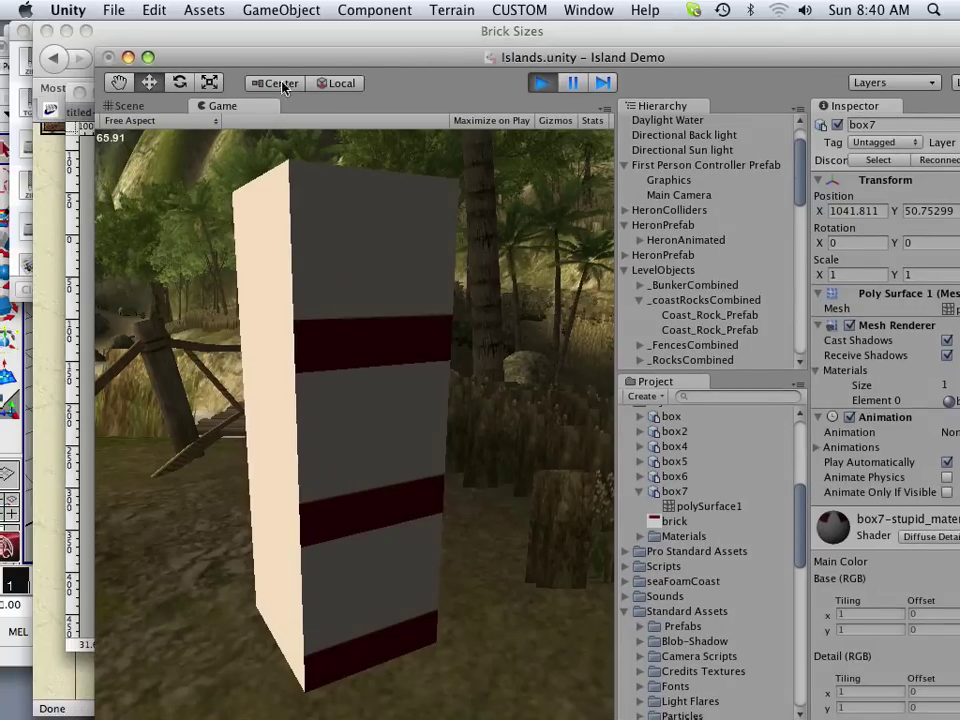
- Stop Play mode and scroll down Firefox's Brick Sizes chart on capbrick.com
click(553, 86)
click(489, 31)
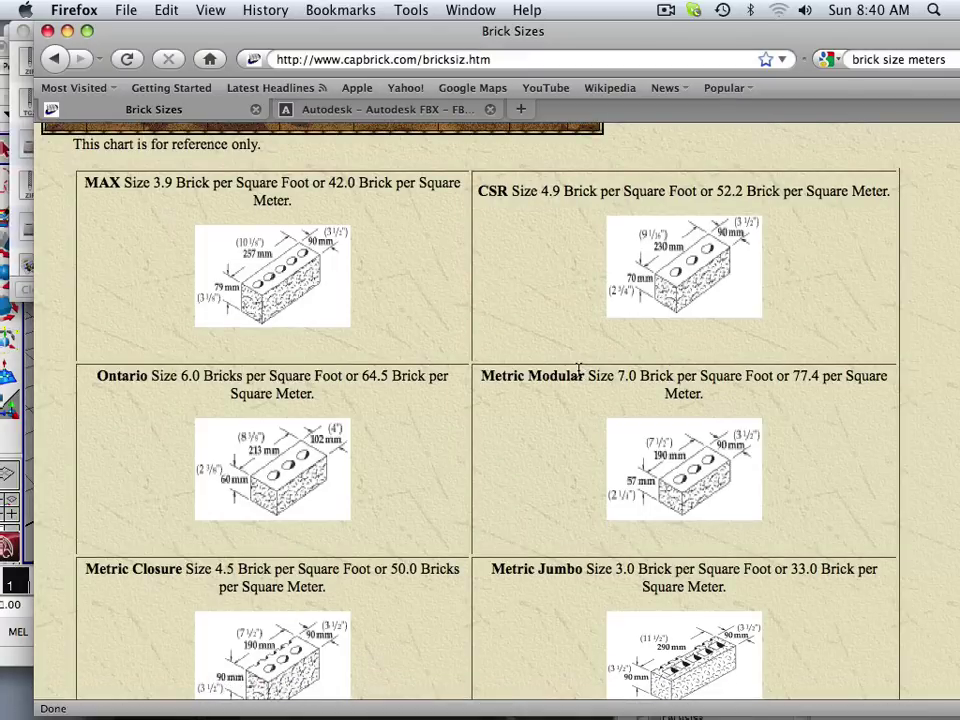
scroll(578, 370, down, 2)
scroll(578, 373, down, 4)
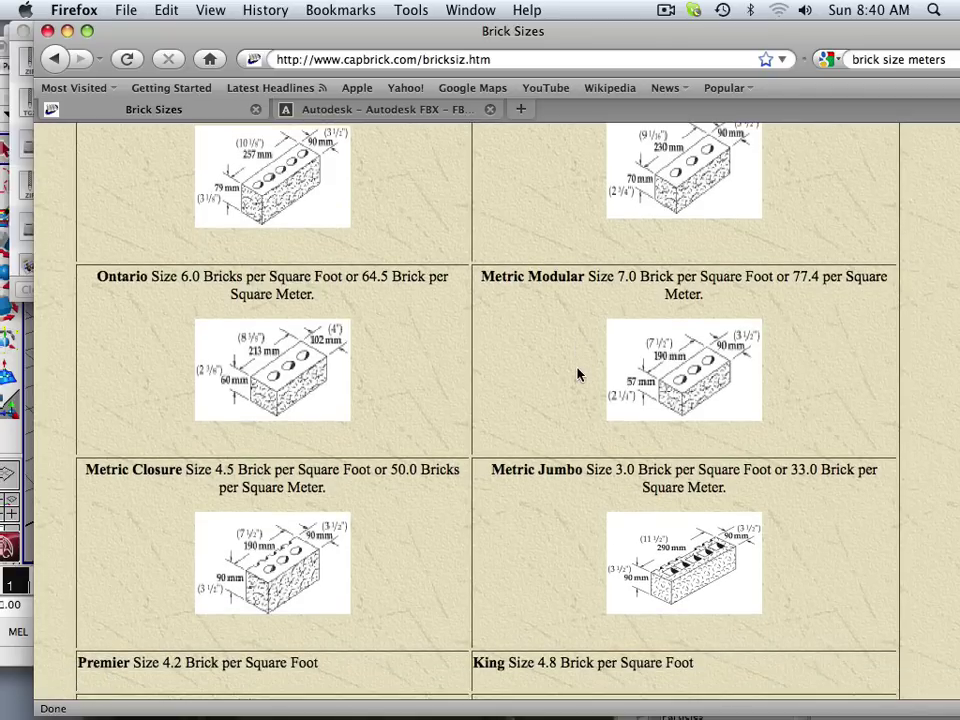
scroll(578, 374, down, 2)
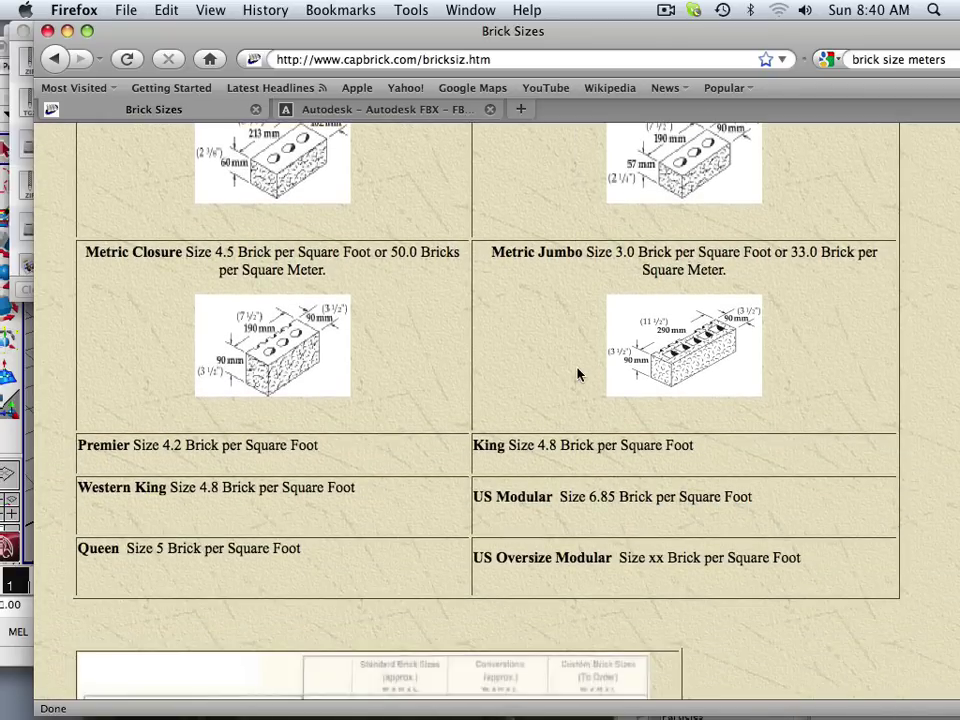
scroll(578, 374, down, 7)
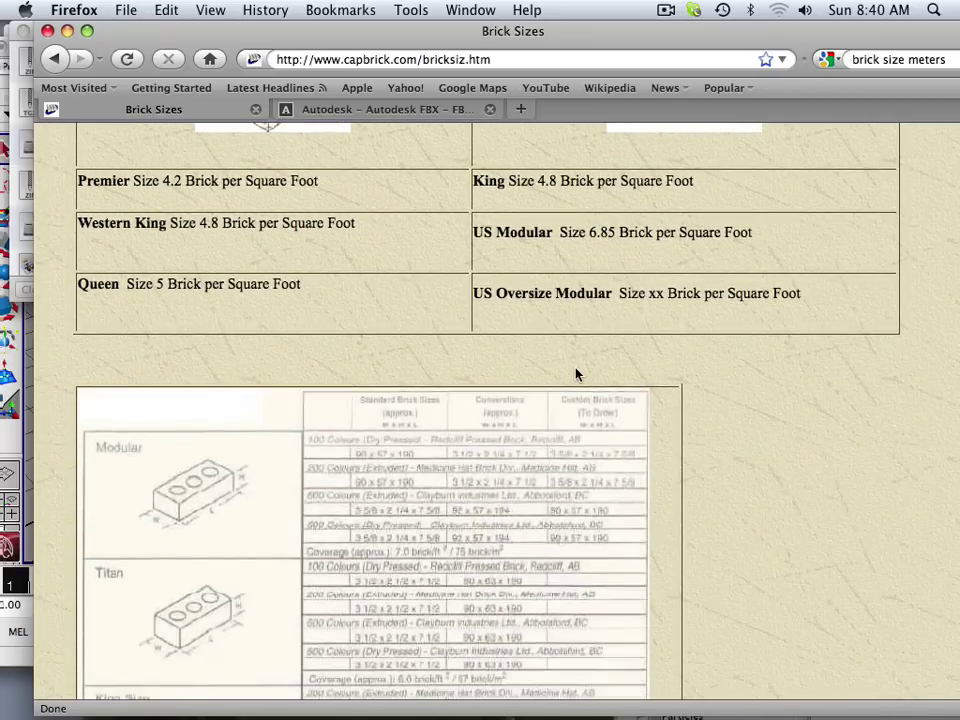
scroll(576, 374, down, 10)
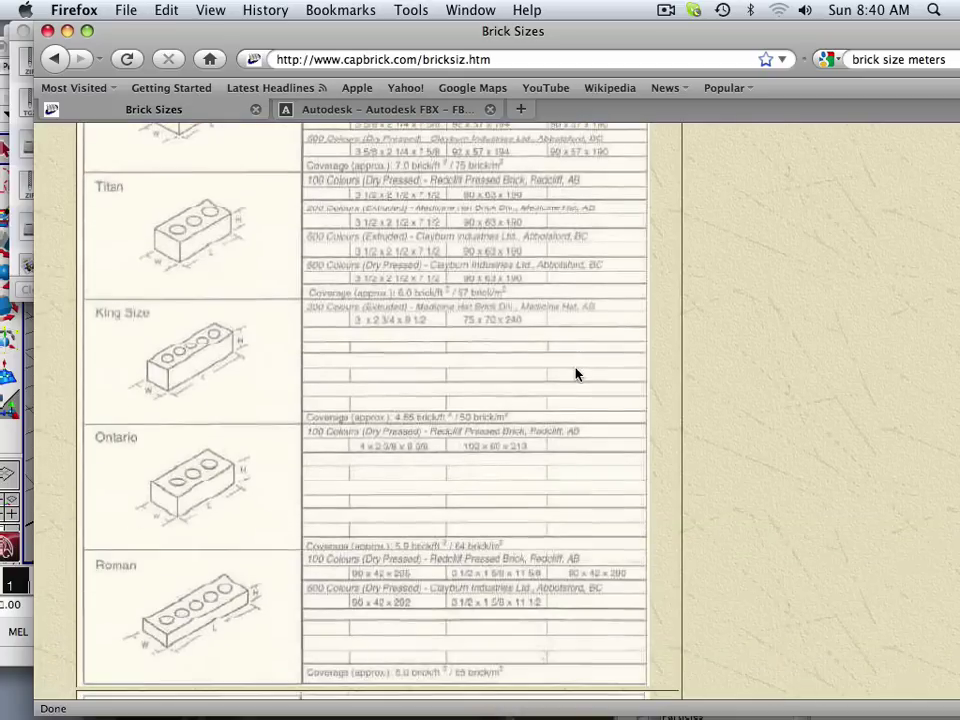
- Find the MAX brick row: 257 mm long, 90 mm deep, 79 mm high
scroll(576, 374, up, 5)
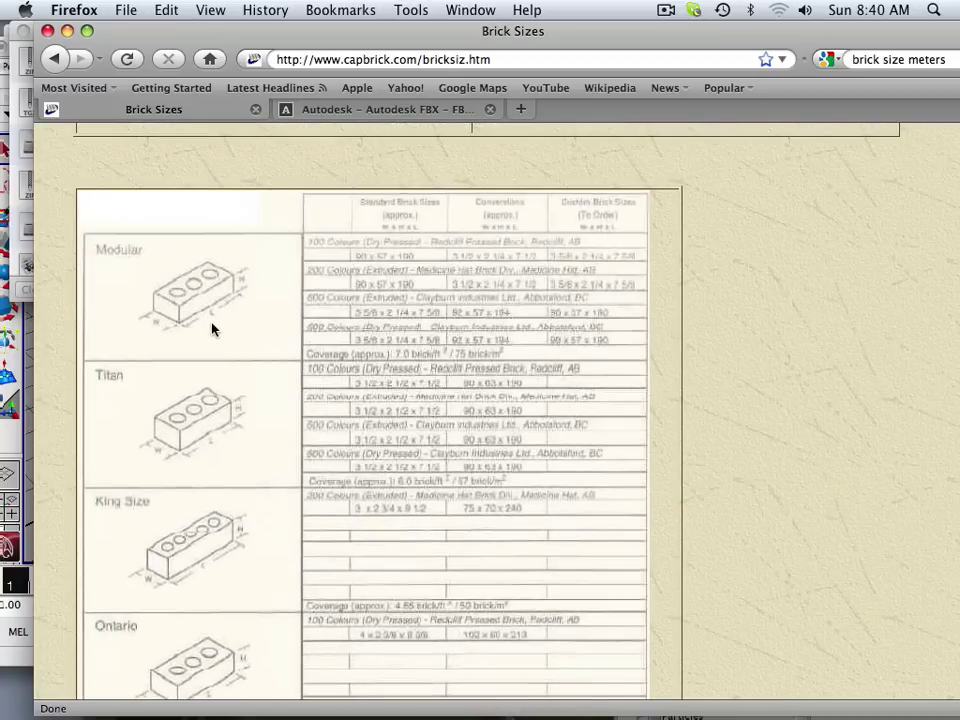
scroll(209, 330, up, 20)
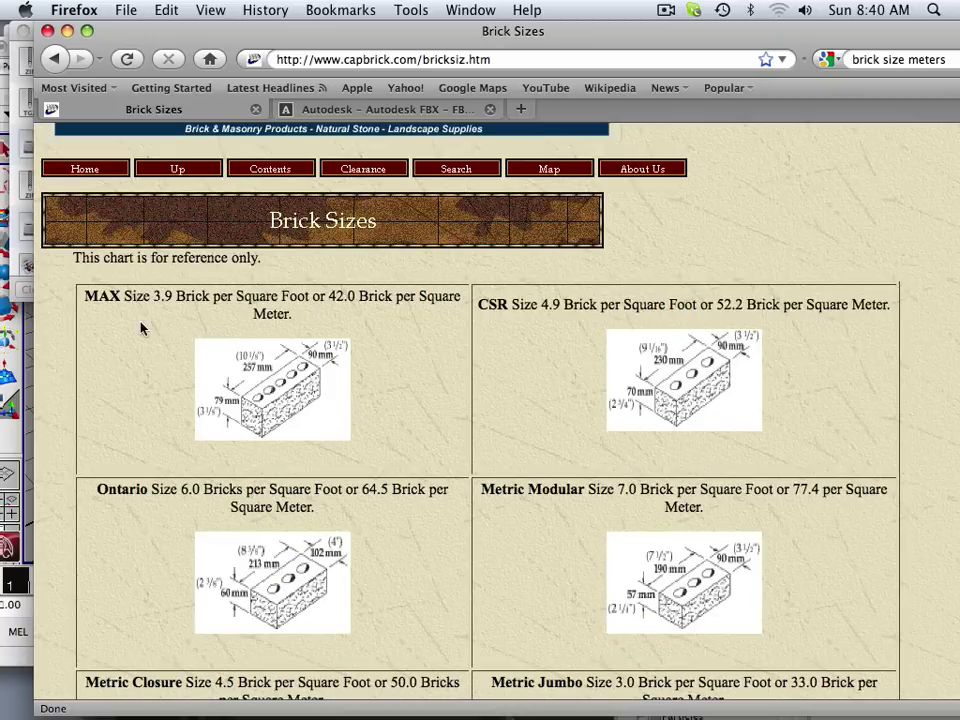
scroll(129, 325, down, 4)
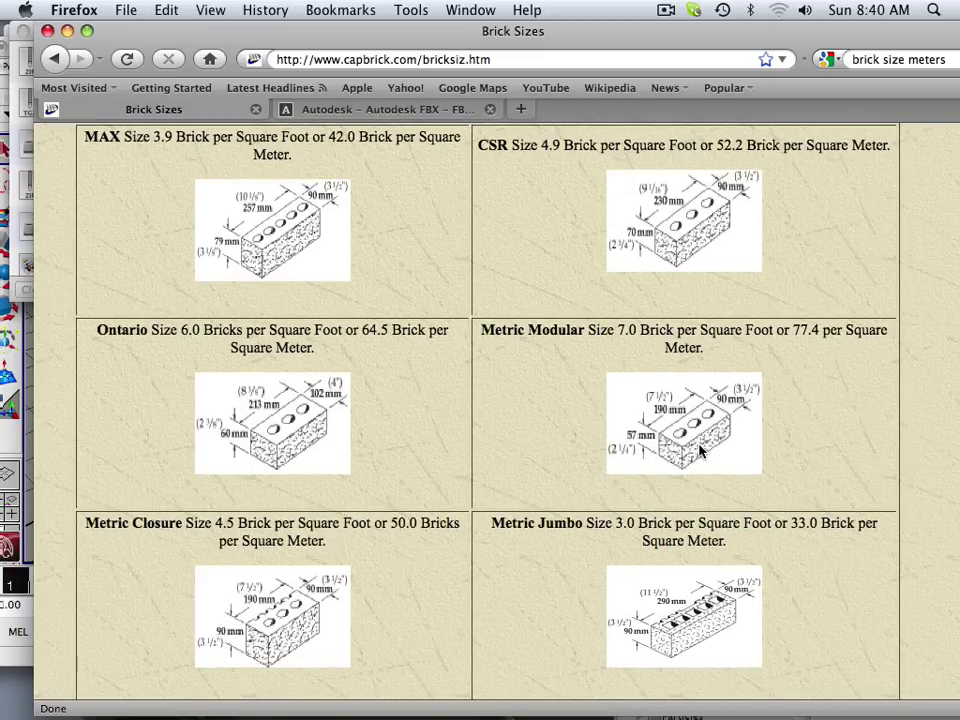
scroll(700, 452, down, 1)
scroll(655, 428, down, 20)
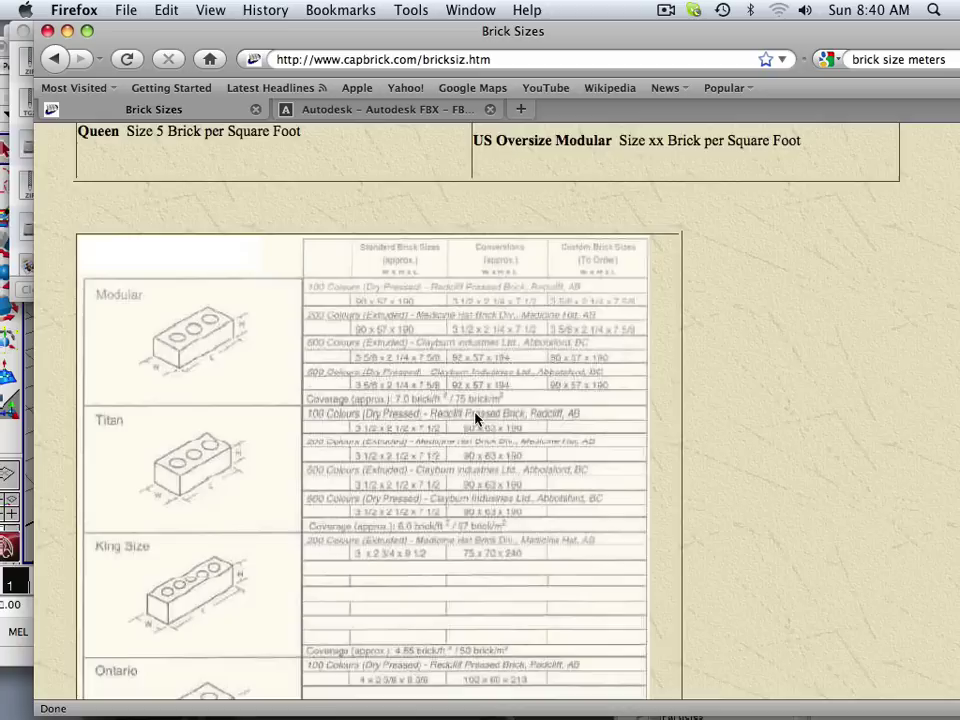
scroll(264, 401, down, 5)
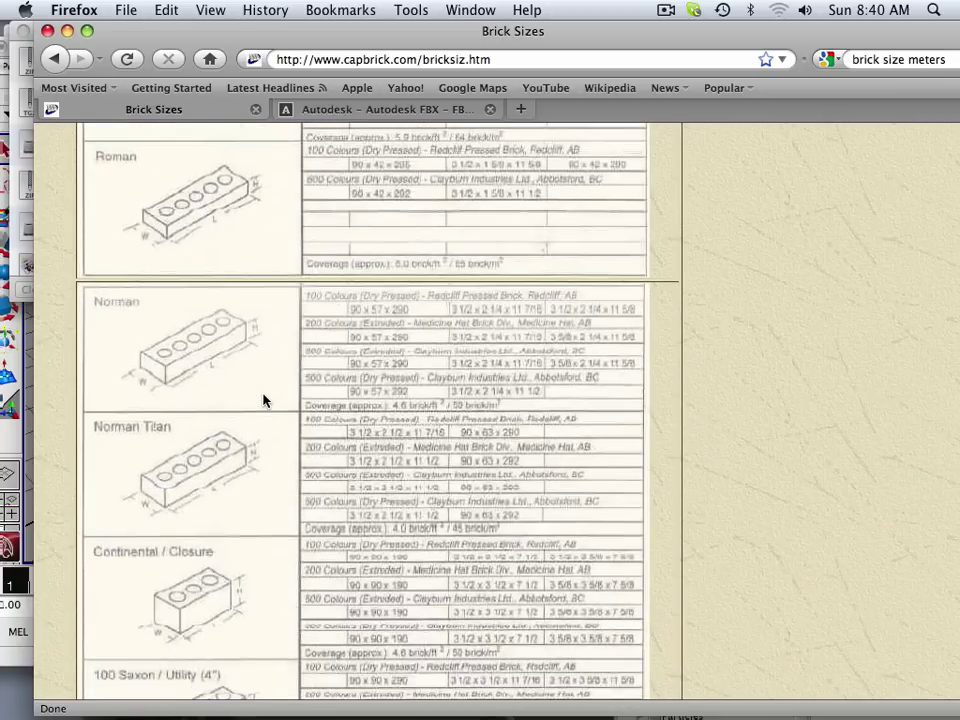
scroll(264, 401, down, 1)
scroll(259, 400, down, 15)
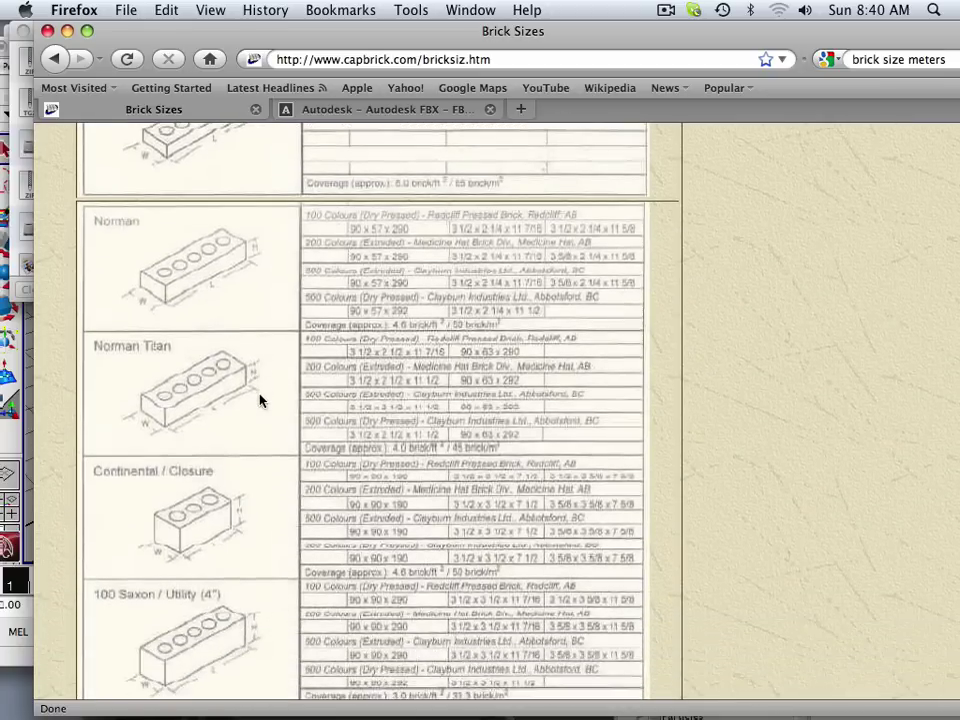
scroll(259, 399, up, 6)
scroll(258, 399, down, 9)
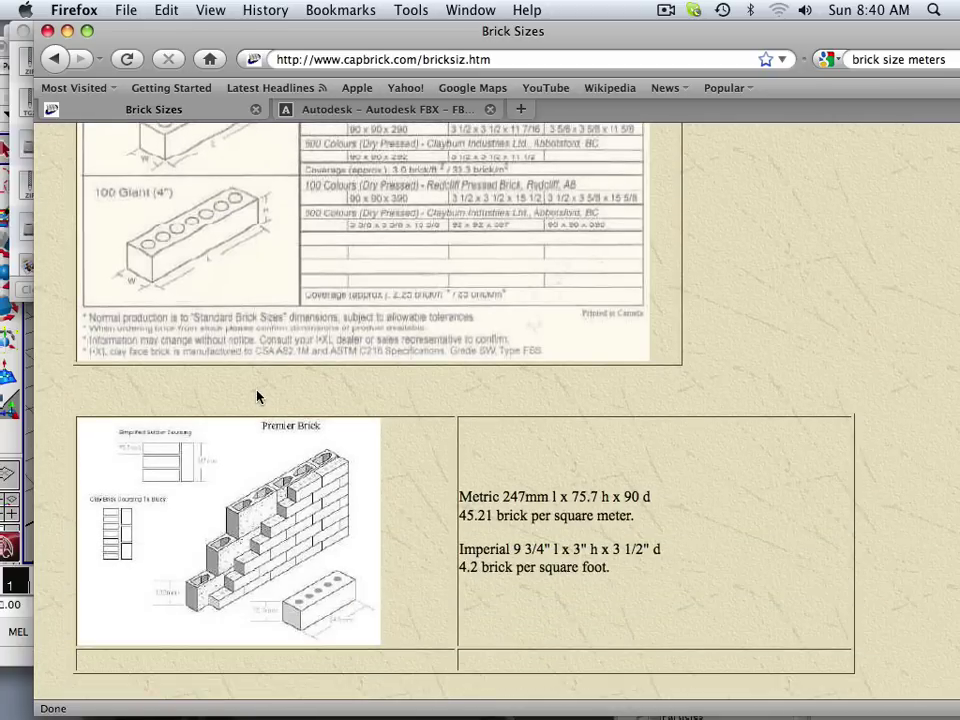
scroll(257, 393, up, 20)
scroll(266, 391, up, 20)
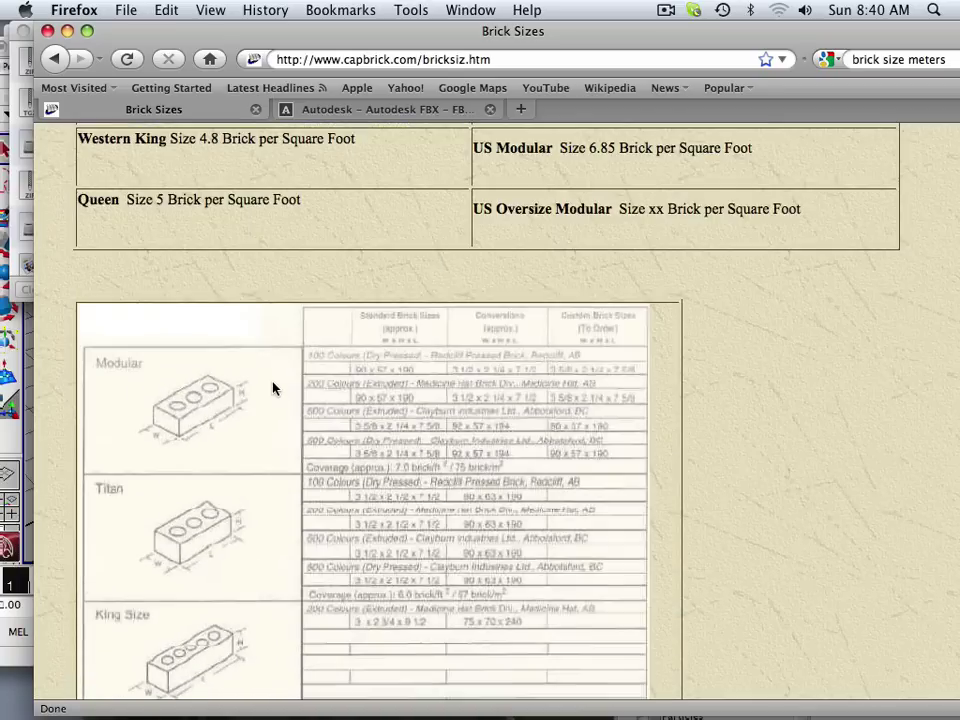
scroll(272, 385, up, 5)
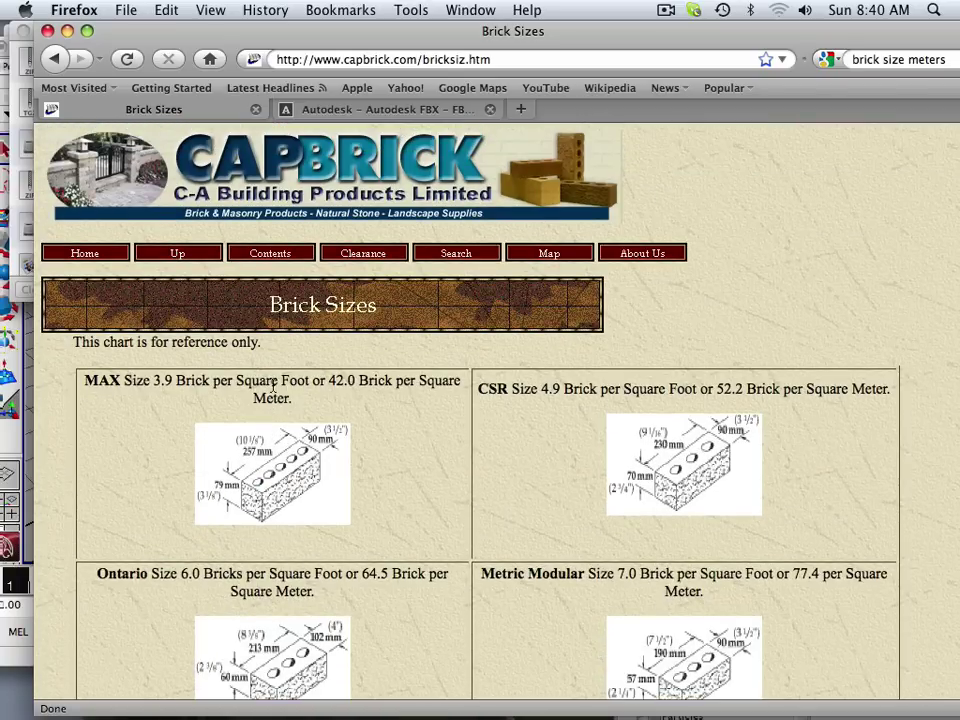
scroll(497, 446, down, 6)
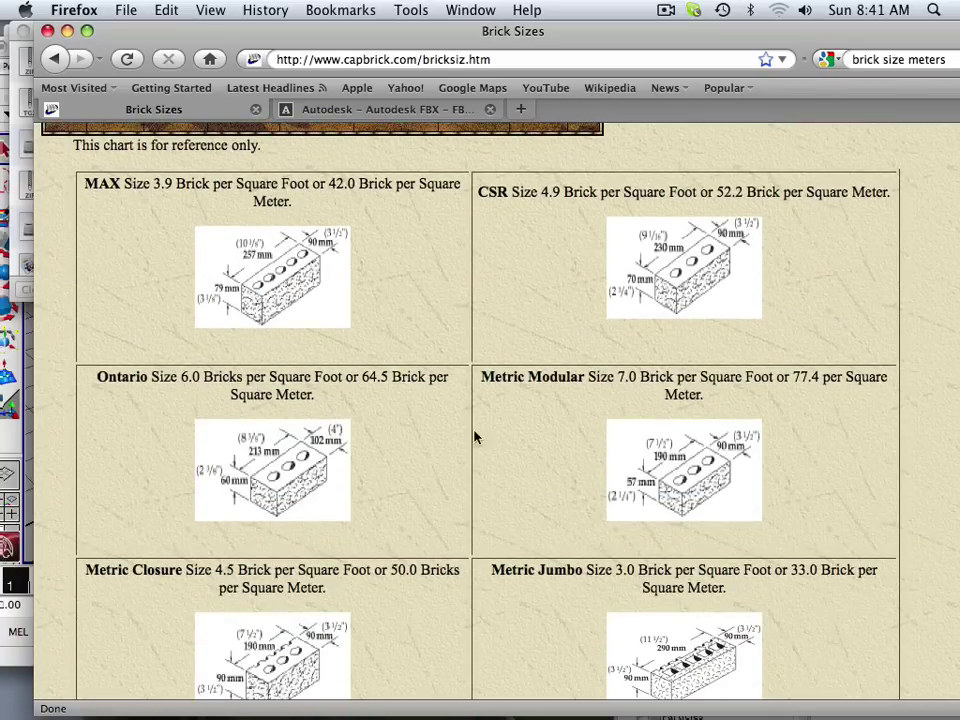
- Move the Firefox brick chart window down into the lower right of the screen
drag(352, 35, 463, 630)
scroll(310, 423, up, 5)
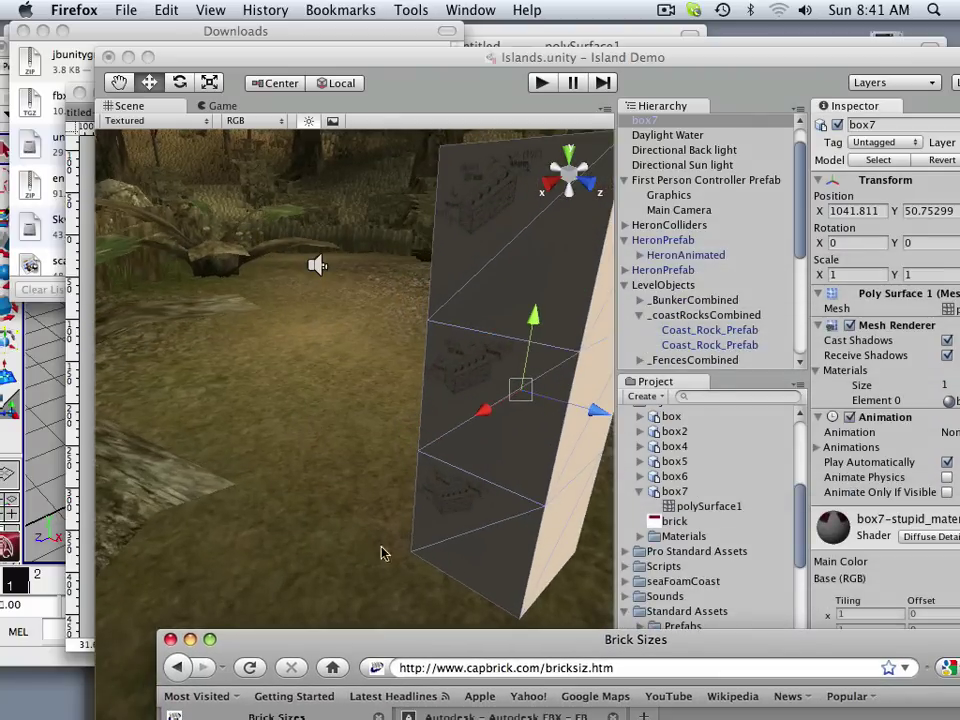
drag(362, 645, 447, 249)
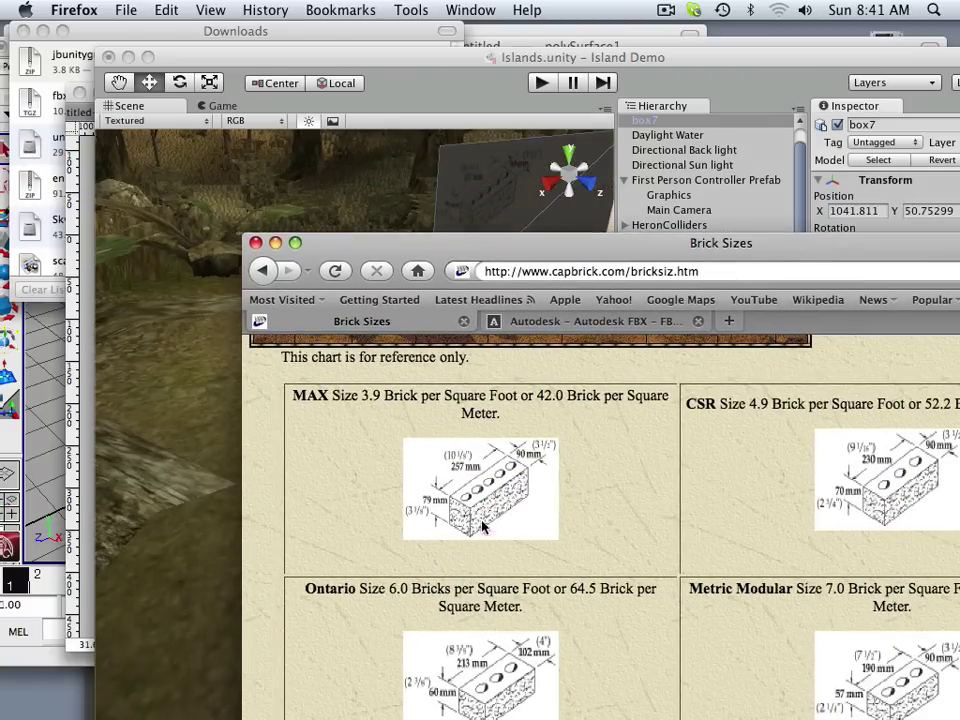
drag(373, 249, 786, 511)
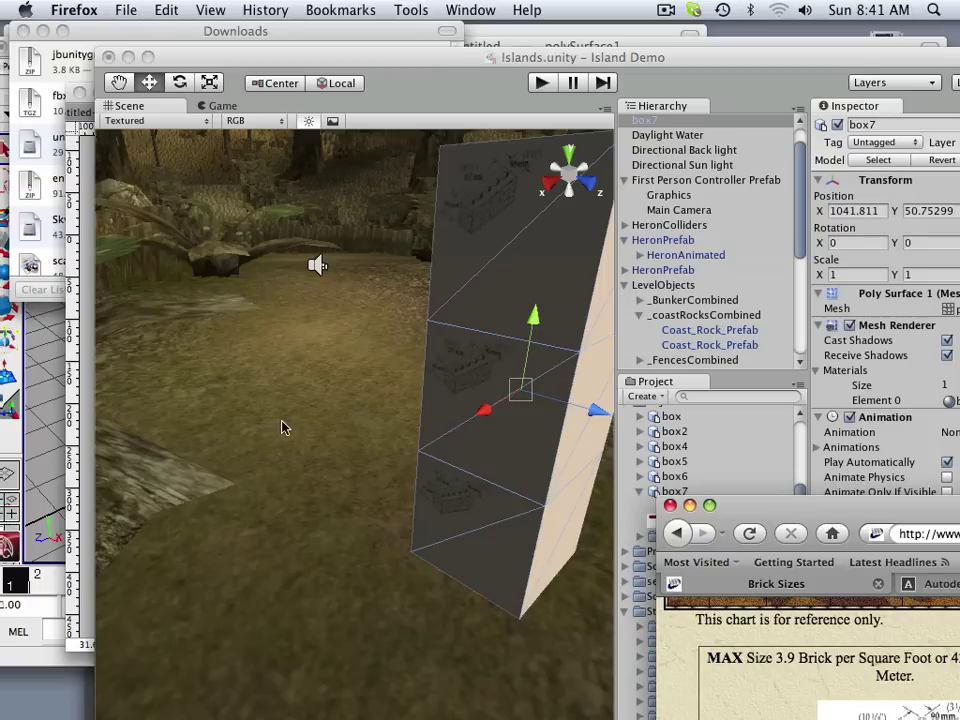
- Bring Unity to the front and orbit the Scene view to show box7 at right
drag(285, 424, 574, 405)
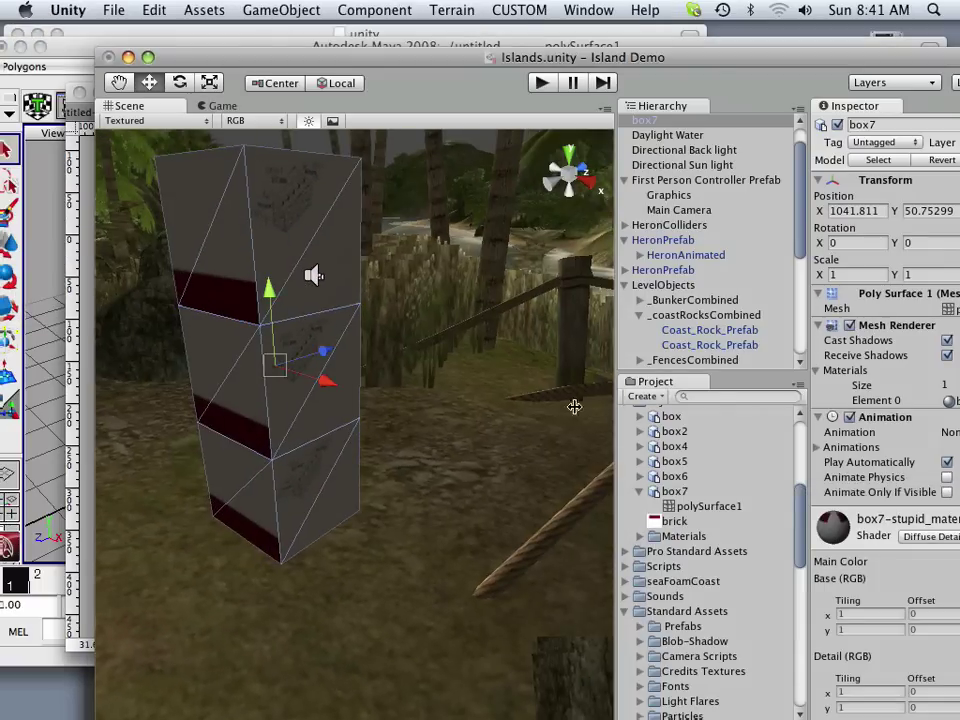
scroll(338, 388, down, 3)
drag(300, 387, 356, 388)
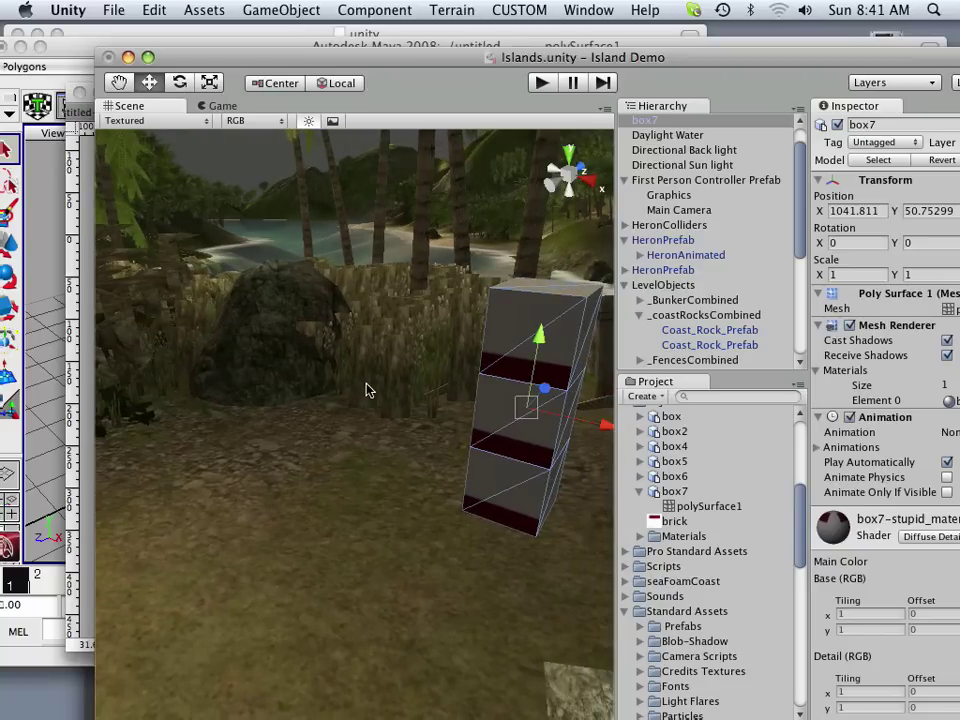
drag(405, 65, 322, 48)
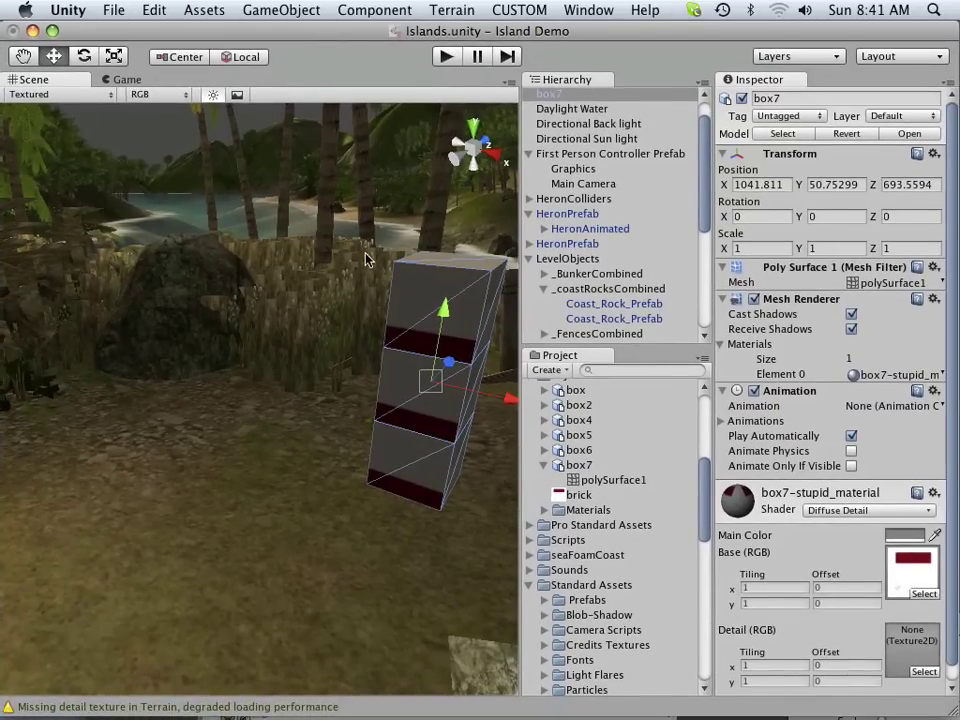